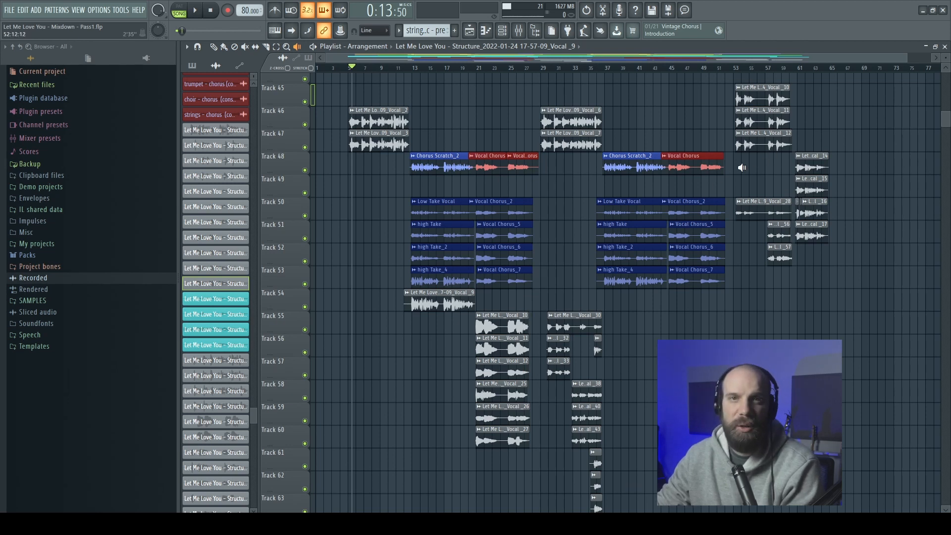
- Look over the playlist tracks from the vocals up to the electric guitars, and check the inserts in the mixer
scroll(649, 201, up, 8)
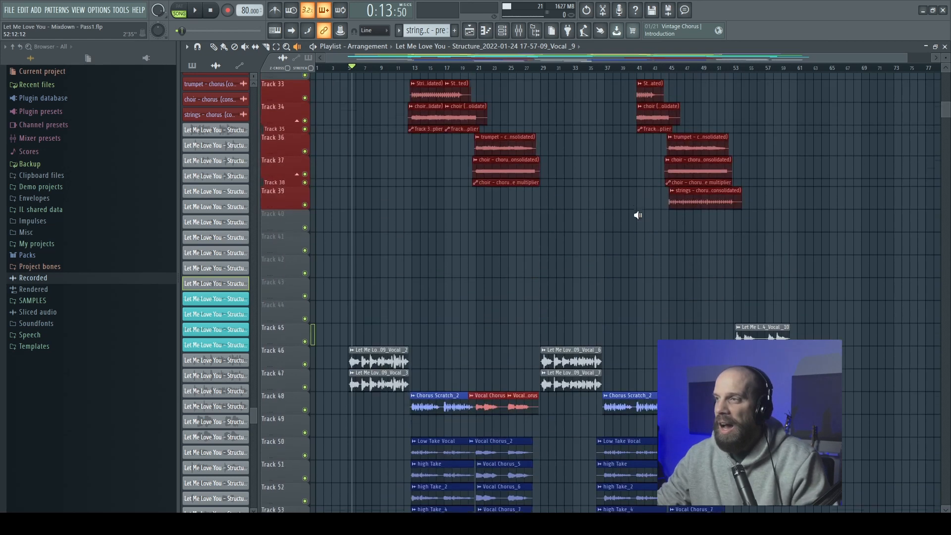
scroll(607, 258, up, 2)
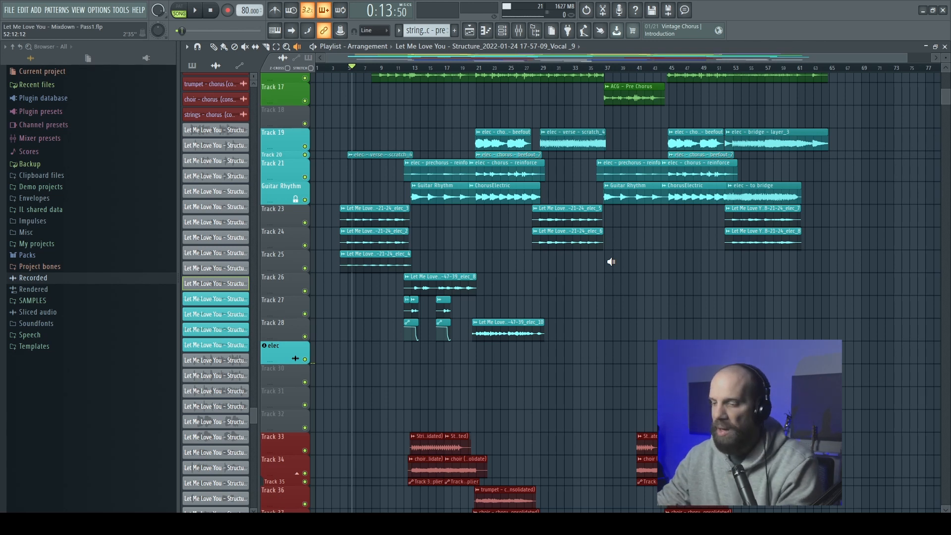
key(F9)
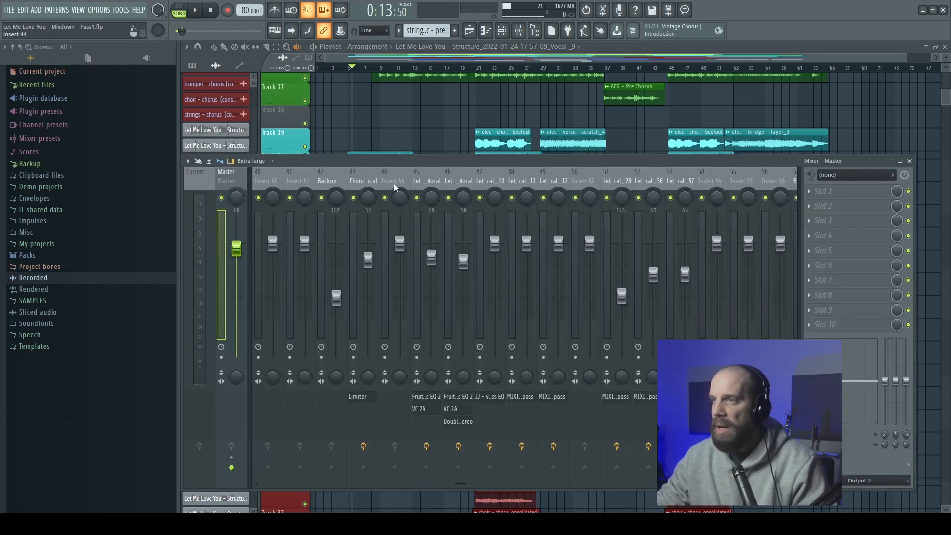
scroll(419, 184, up, 10)
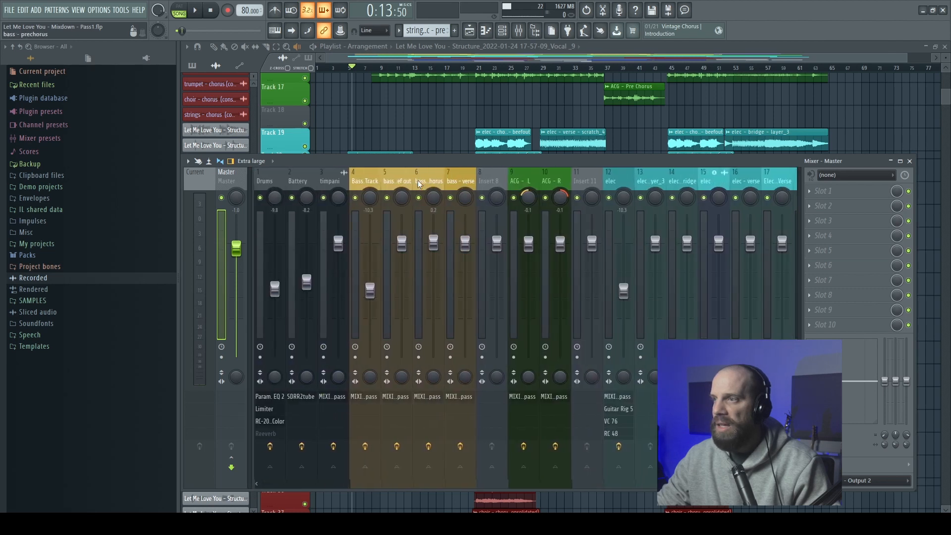
scroll(419, 184, down, 3)
scroll(377, 176, up, 3)
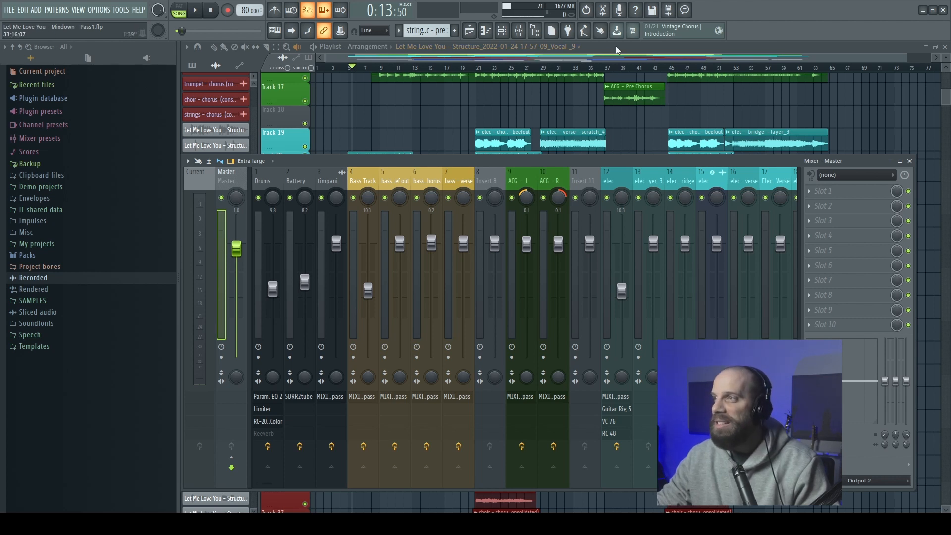
key(F9)
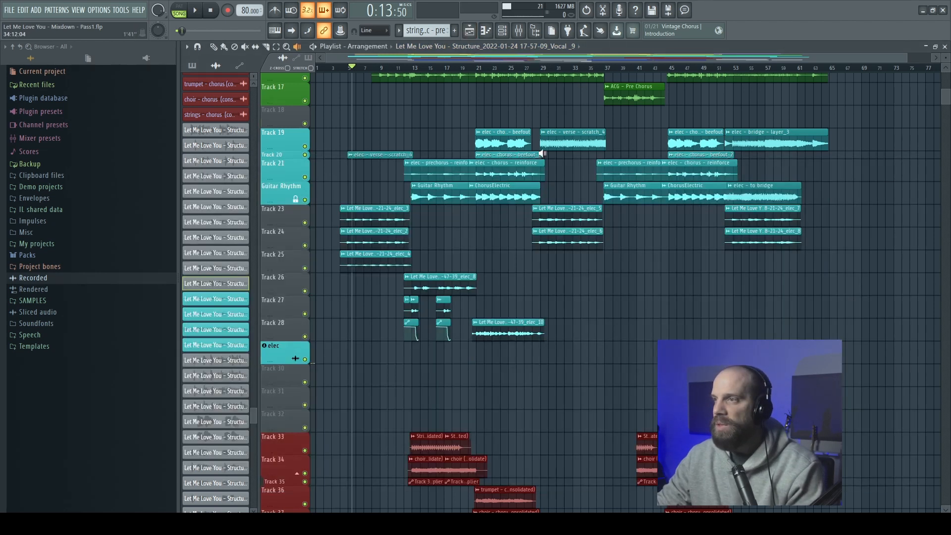
- Examine the playlist's track groups in order, from the notes and drums through bass, guitars and orchestral clips to the vocals
scroll(540, 156, up, 8)
scroll(539, 162, up, 1)
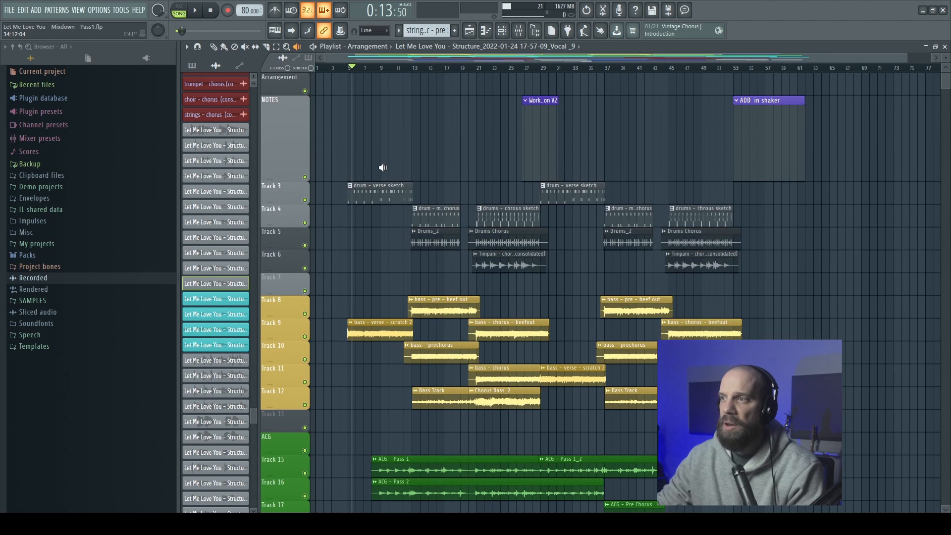
scroll(389, 218, down, 4)
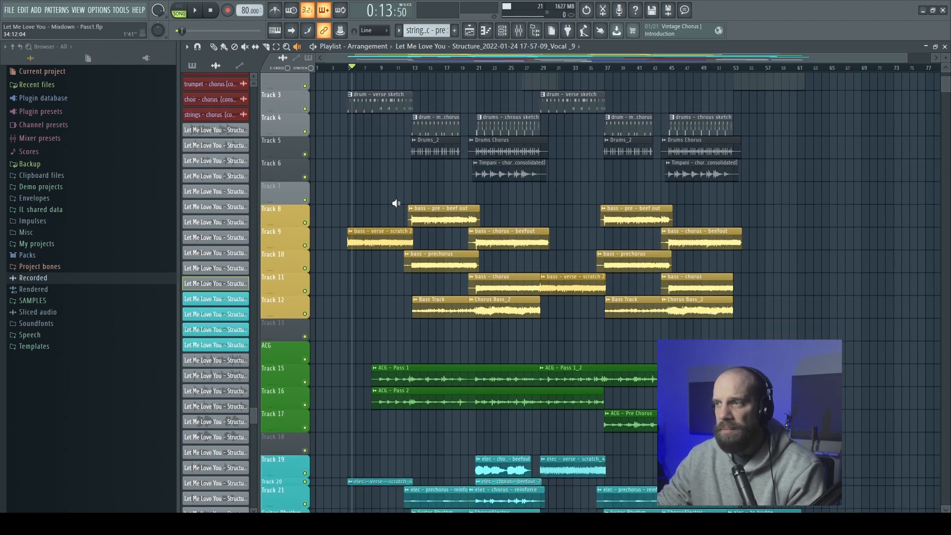
scroll(383, 251, down, 6)
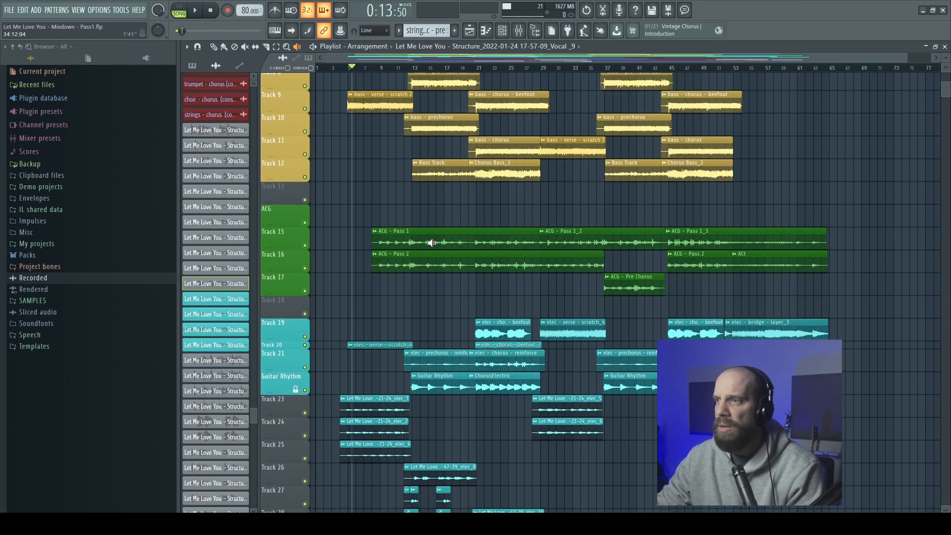
scroll(429, 258, down, 6)
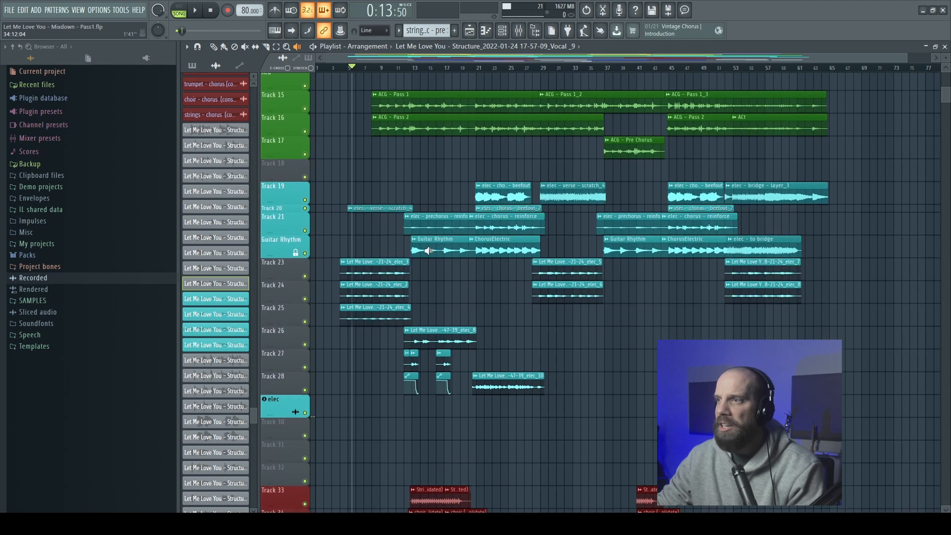
scroll(454, 251, down, 4)
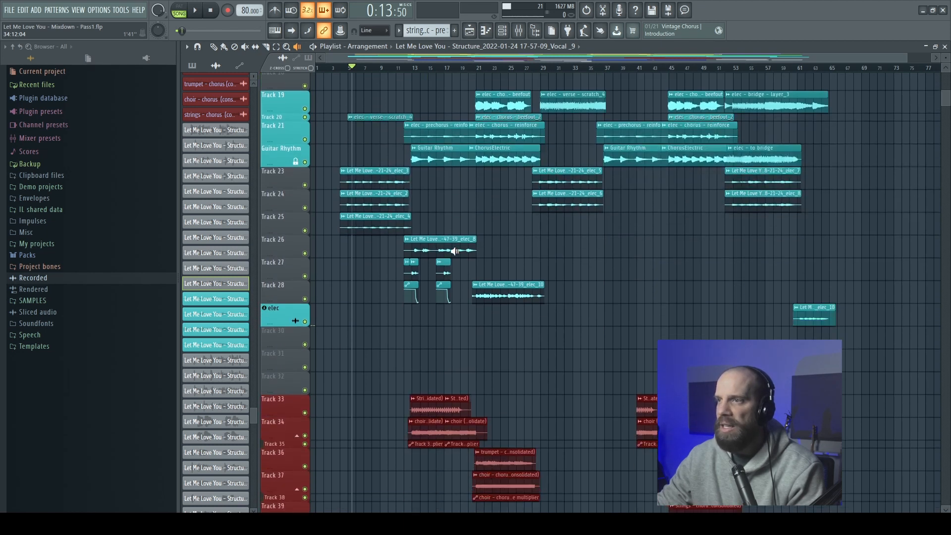
scroll(448, 231, up, 2)
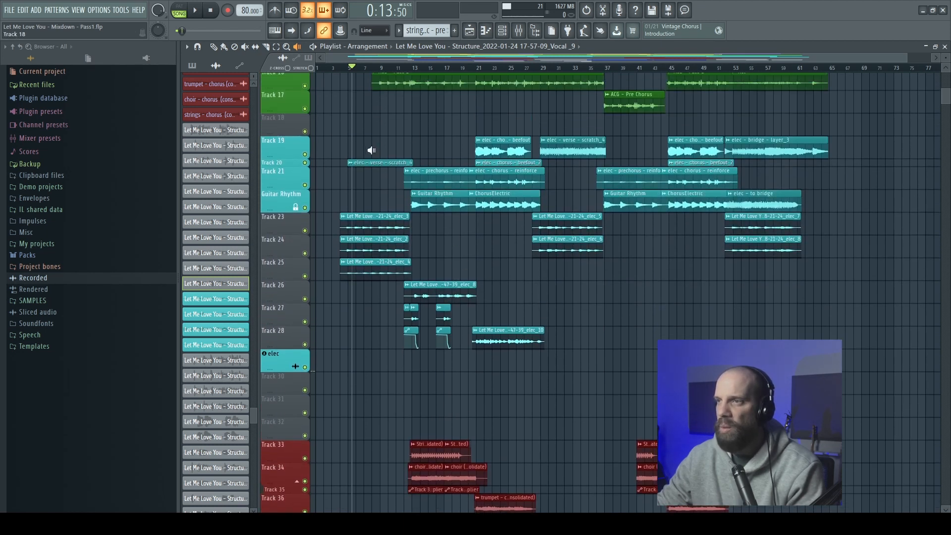
scroll(448, 203, down, 5)
scroll(448, 203, down, 6)
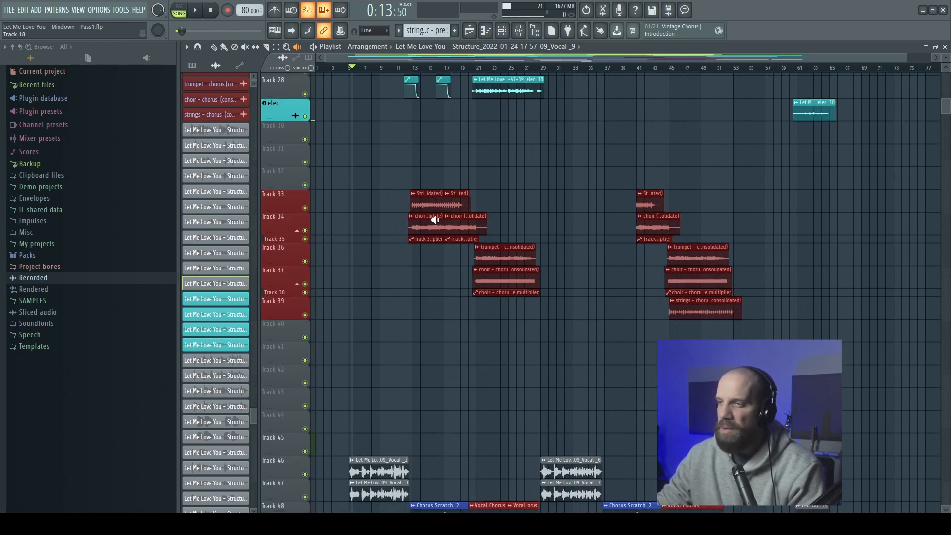
scroll(450, 214, down, 14)
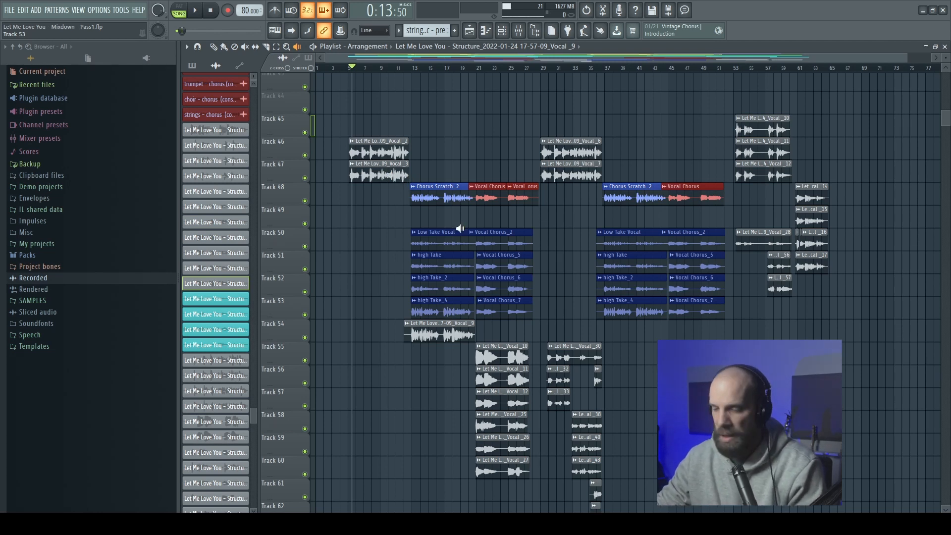
- Review how the mixer inserts are ordered, from the drums to the vocals, and return to the playlist
click(518, 30)
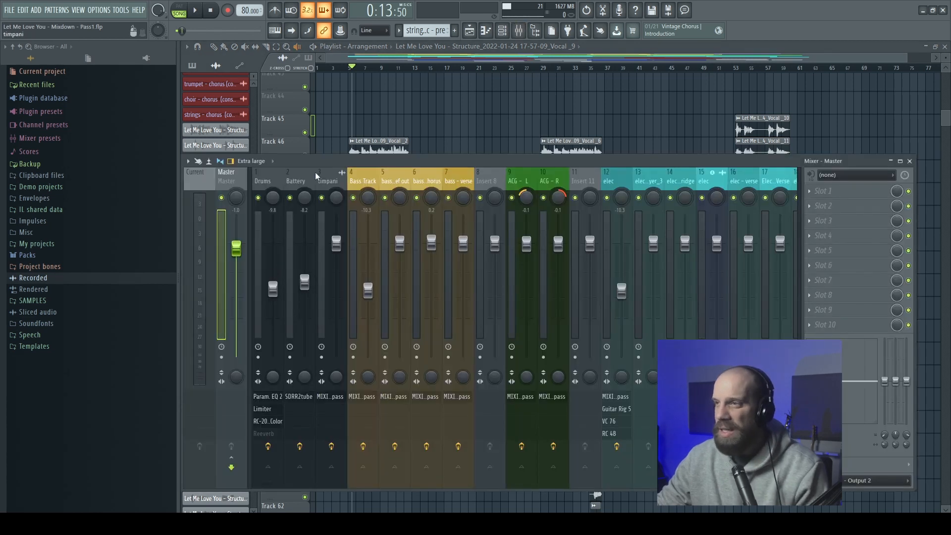
scroll(465, 175, right, 5)
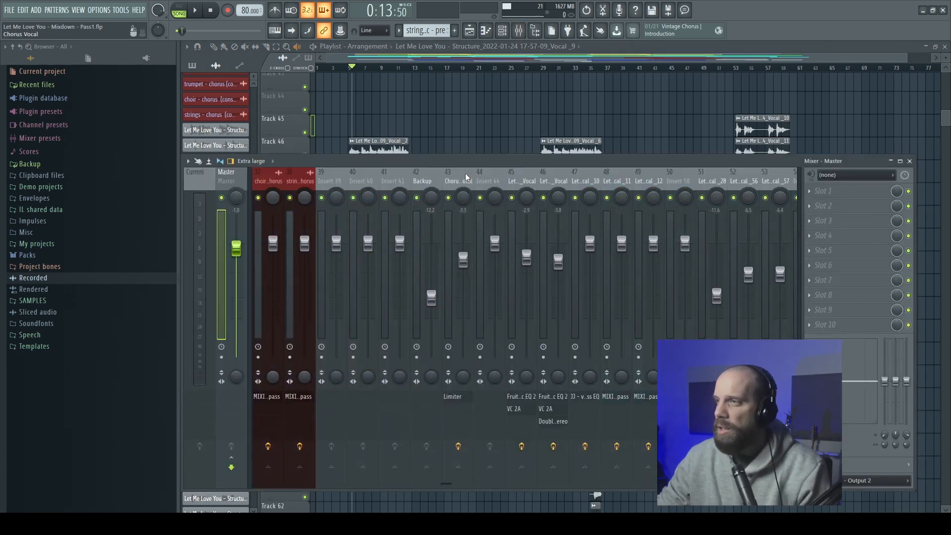
scroll(465, 175, left, 5)
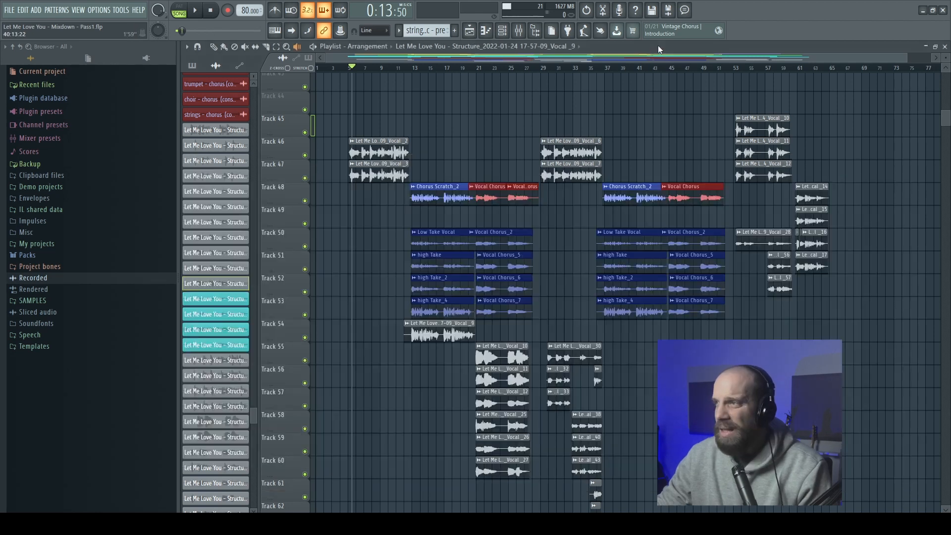
click(658, 46)
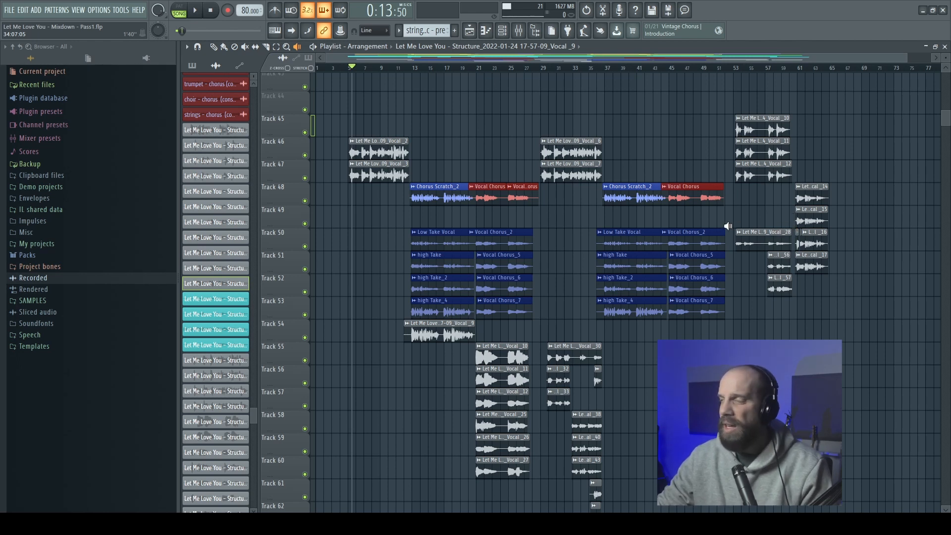
- Inspect the end of the Vocal _14 to _17 clips on Tracks 48–51 up close and audition the tail of Vocal _14
scroll(817, 224, up, 10)
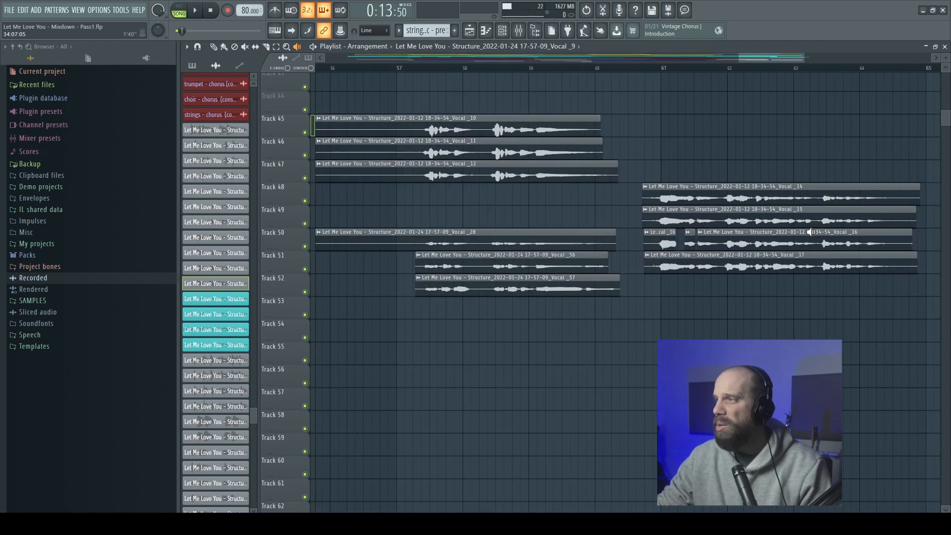
scroll(693, 233, down, 2)
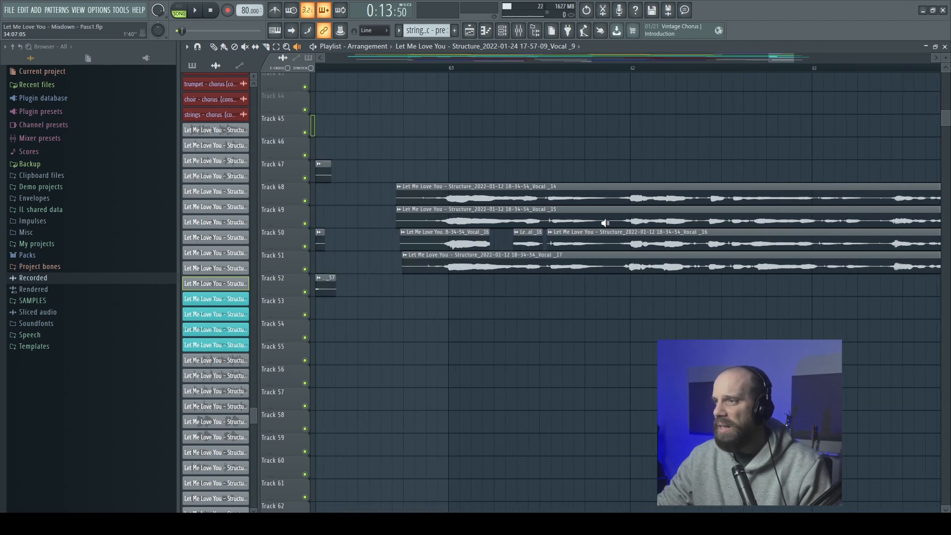
scroll(605, 223, up, 5)
scroll(607, 223, down, 2)
scroll(606, 223, up, 2)
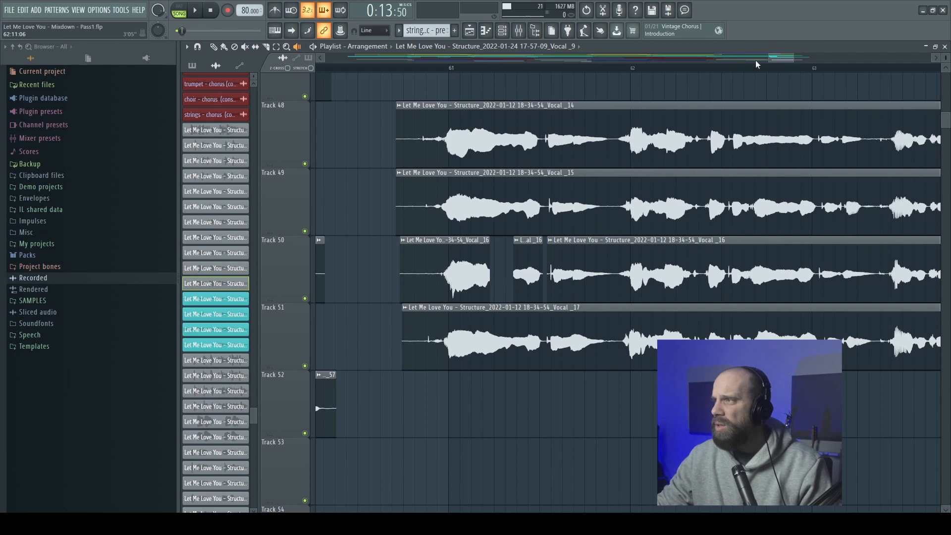
drag(781, 58, 801, 58)
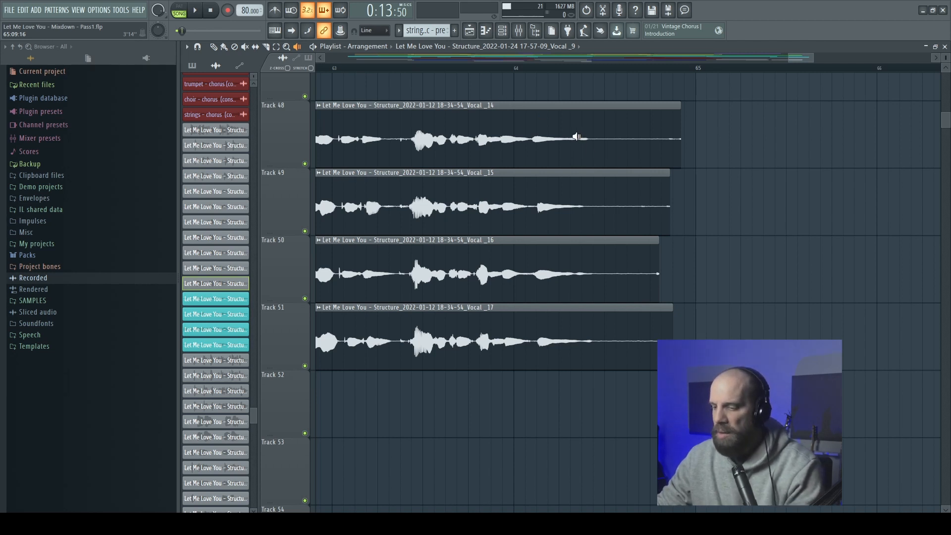
key(p)
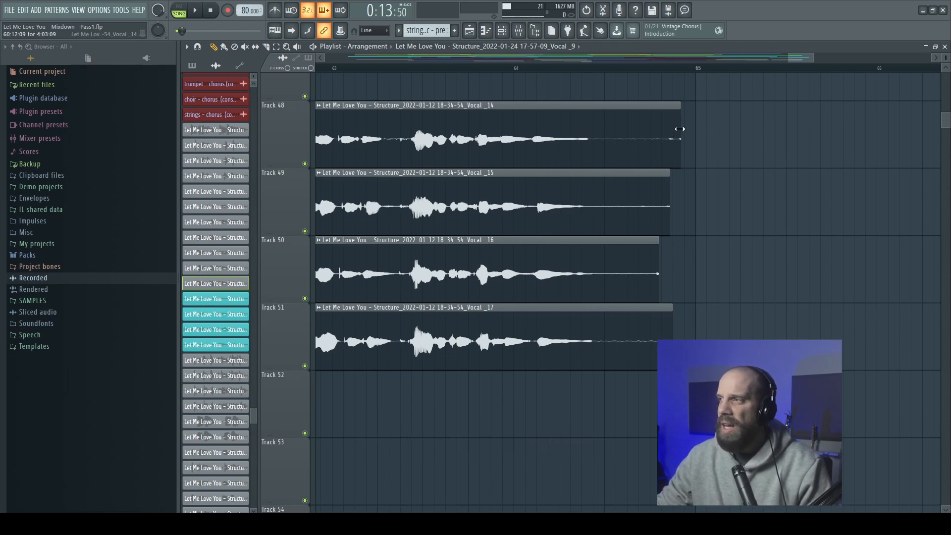
mouse_move(680, 134)
mouse_down()
mouse_move(609, 138)
mouse_move(689, 144)
mouse_move(681, 142)
mouse_up()
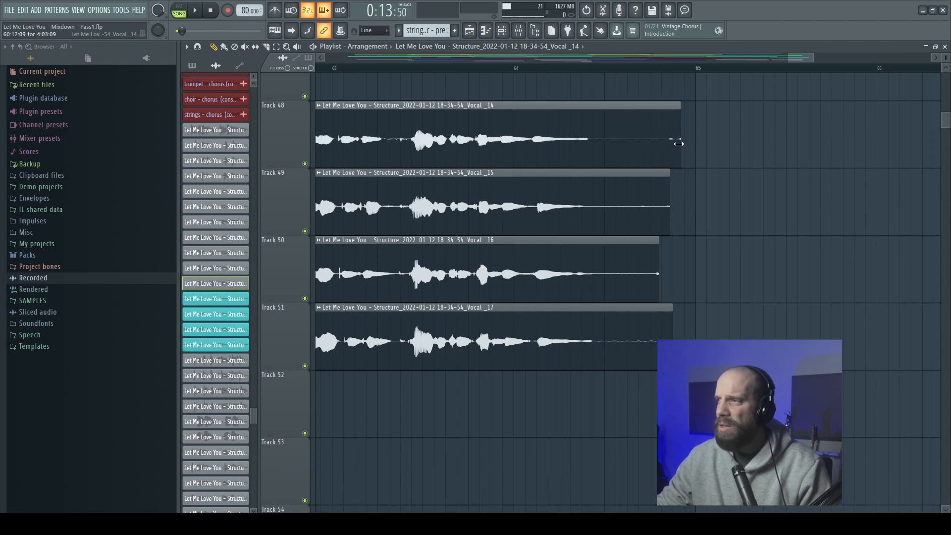
key(y)
click(644, 138)
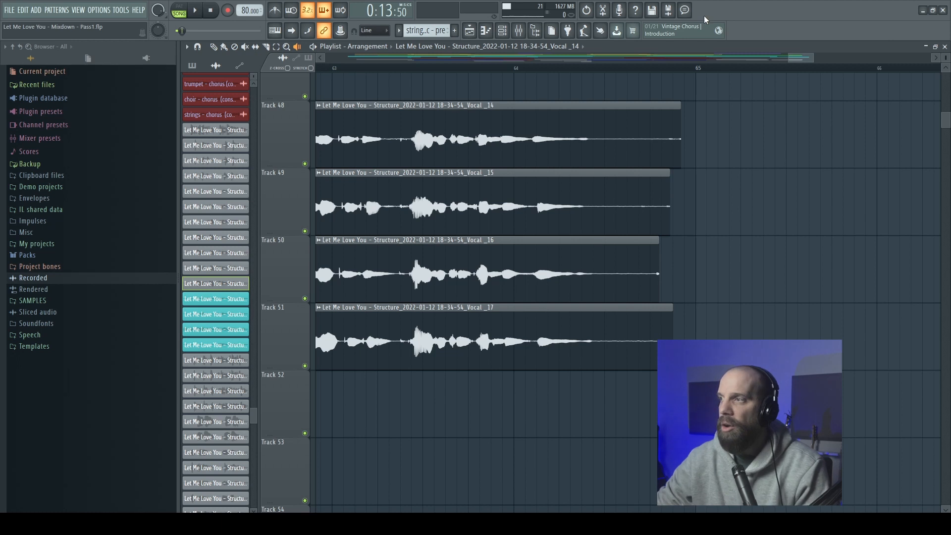
- Trim the empty tails of the Vocal _14 to _17 clips on Tracks 48–51 individually, and shorten all four ends together slightly further
key(p)
drag(680, 133, 646, 134)
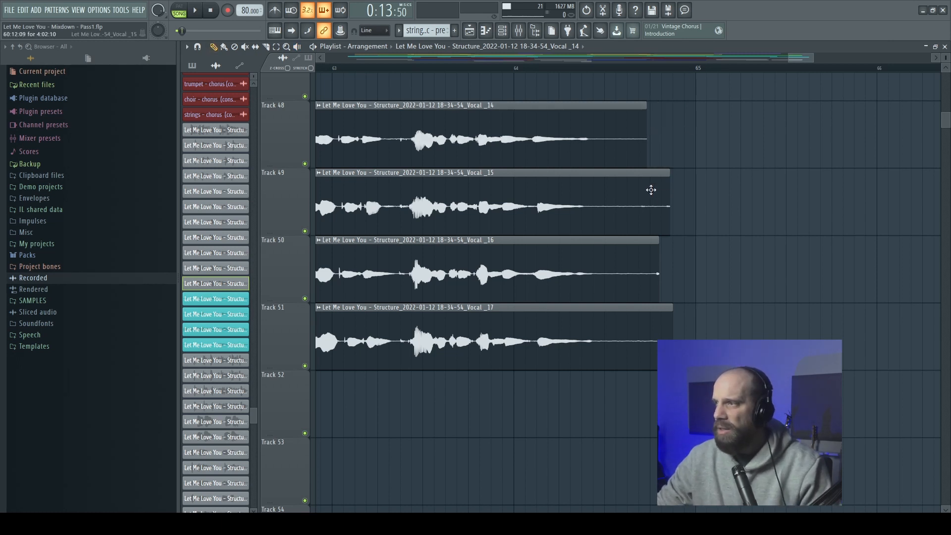
drag(668, 204, 636, 204)
drag(658, 273, 637, 273)
drag(672, 331, 639, 342)
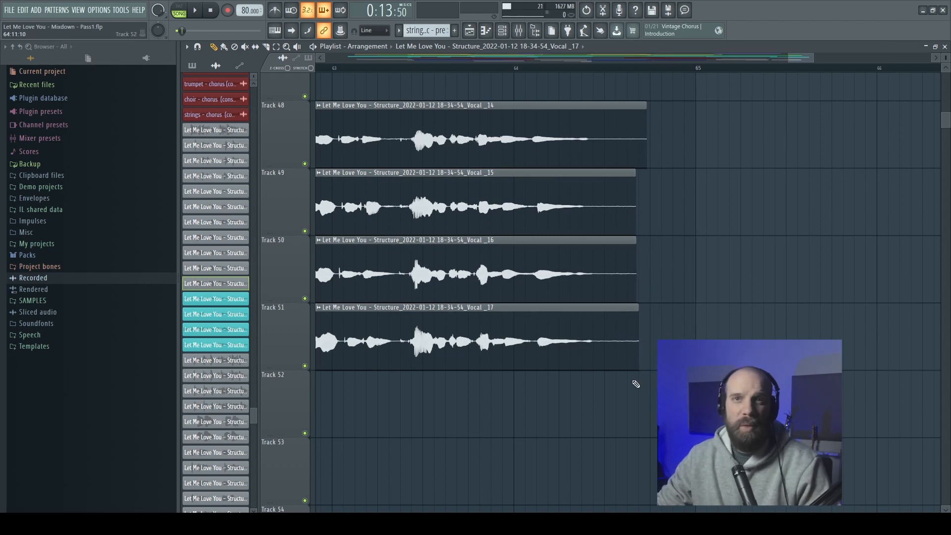
drag(629, 387, 654, 105)
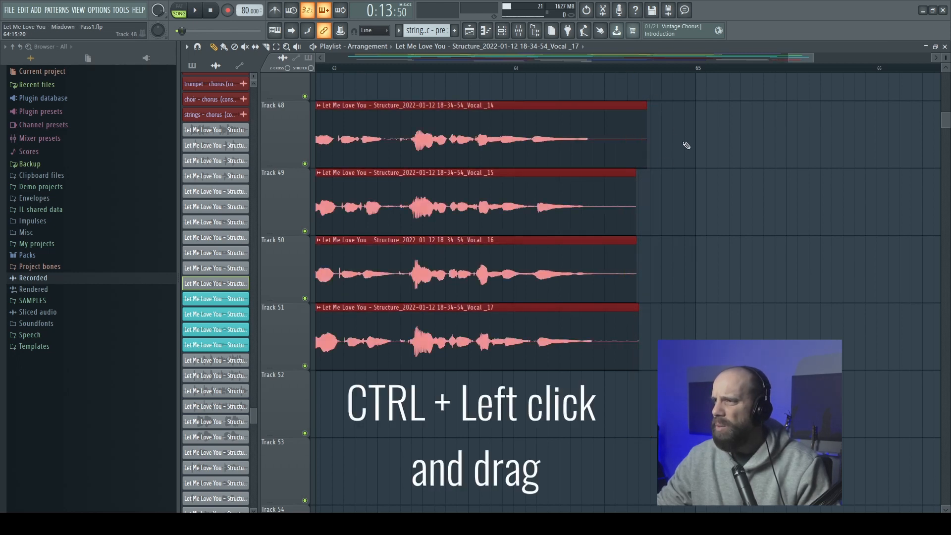
mouse_move(646, 141)
mouse_down()
mouse_move(621, 144)
mouse_move(672, 143)
mouse_move(634, 146)
mouse_up()
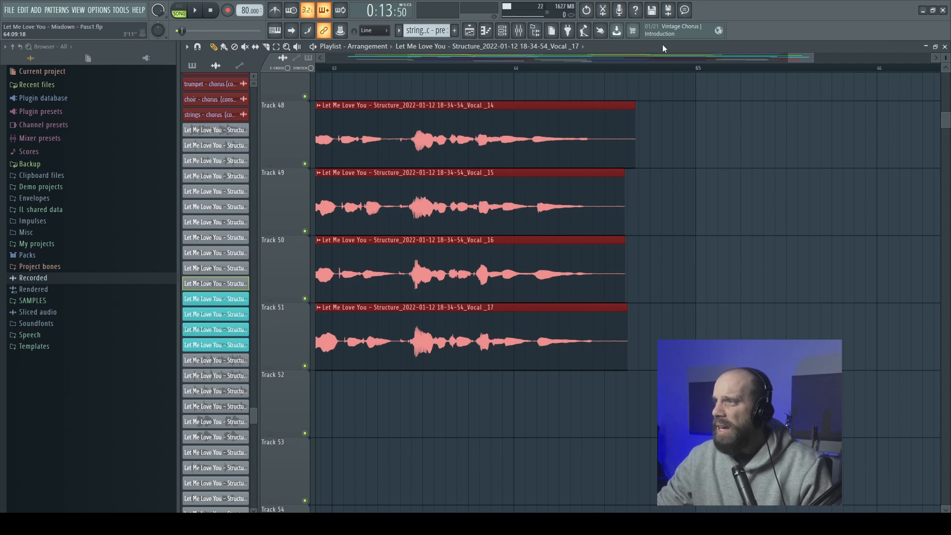
- Select the opening vocal clips on Tracks 48–51 and trim their starts together to just before bar 61
drag(800, 59, 776, 60)
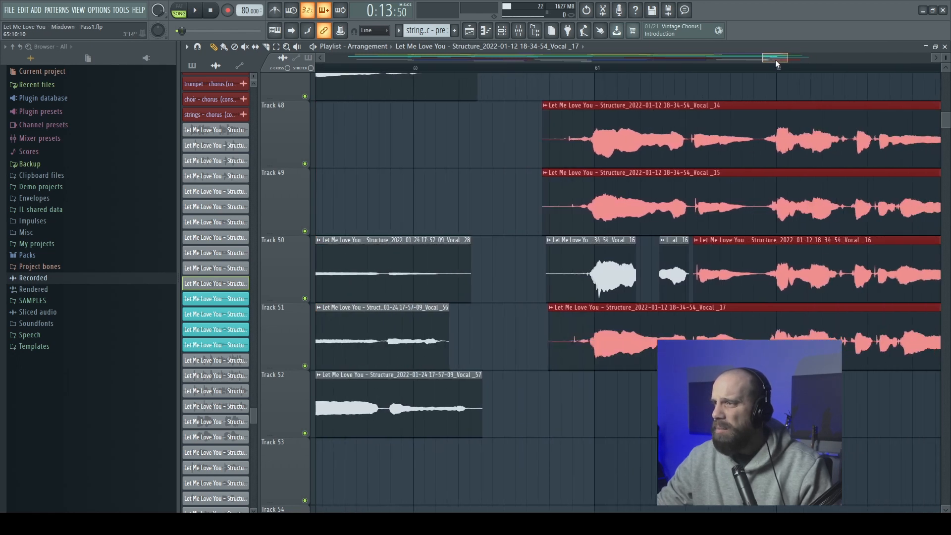
drag(520, 102, 569, 369)
drag(549, 262, 581, 268)
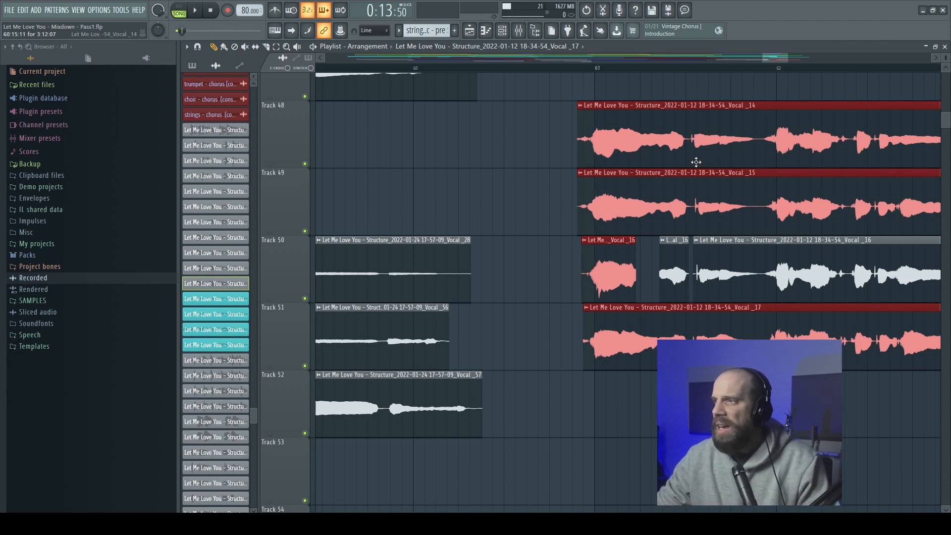
- Audition the Vocal _14 clip on Track 48 by itself from its start near bar 61
scroll(698, 162, down, 2)
scroll(698, 162, down, 2)
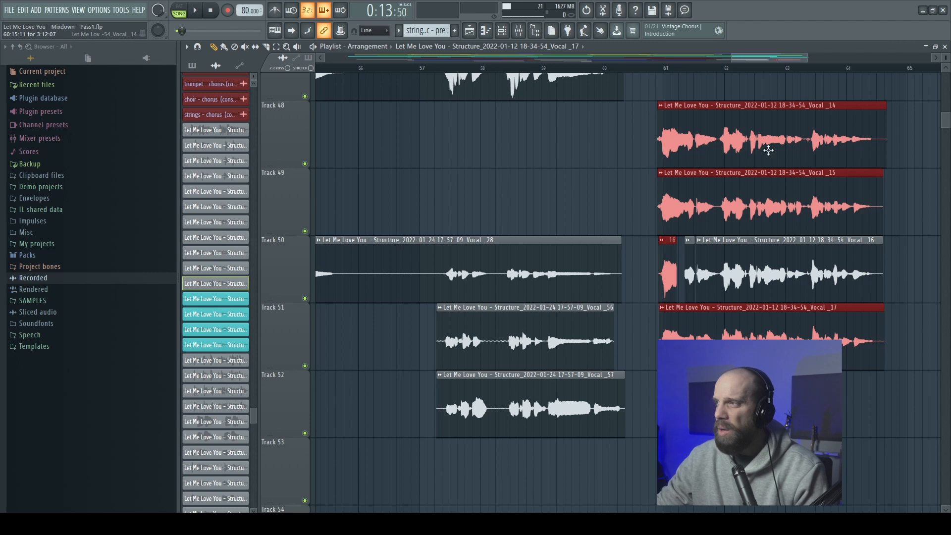
key(y)
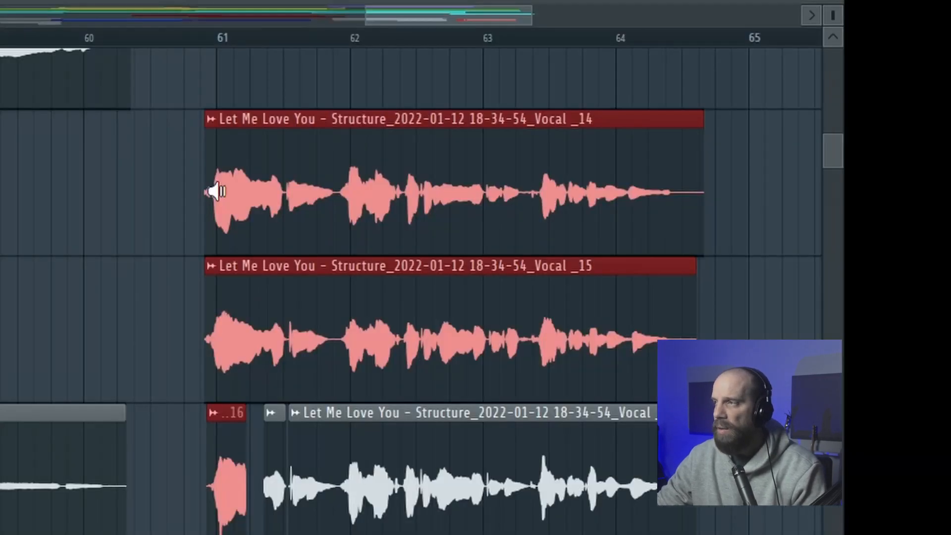
click(663, 138)
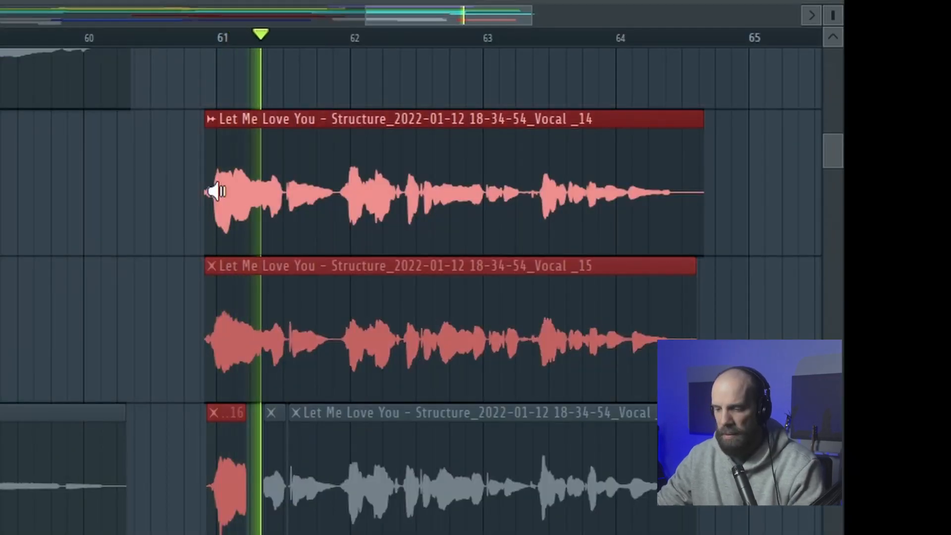
- Audition the Vocal _14 clip on Track 48 and locate its channel in the Channel rack
key(F6)
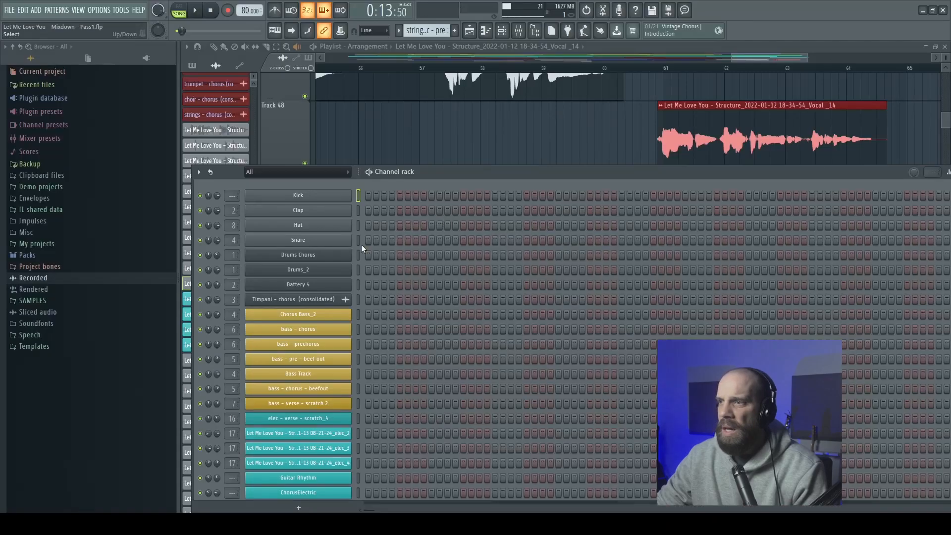
scroll(362, 245, down, 10)
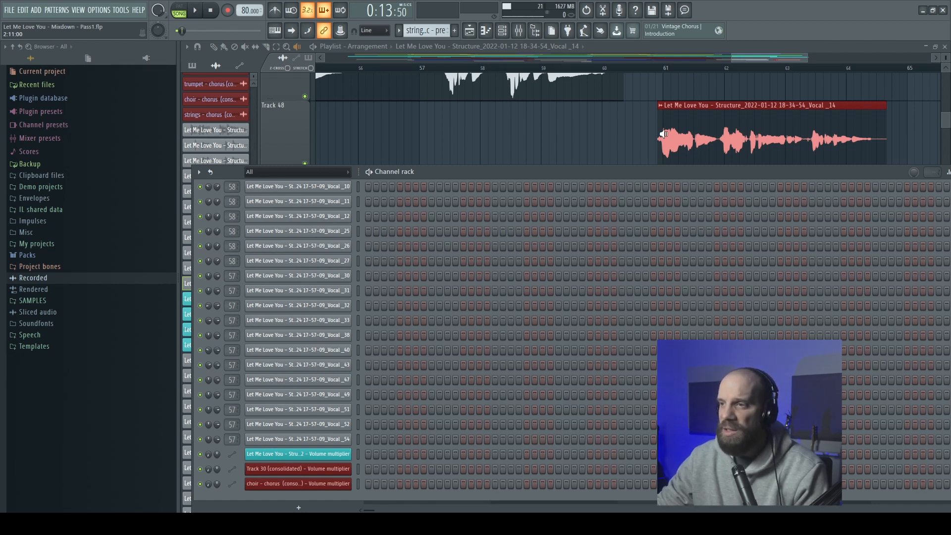
key(F6)
key(space)
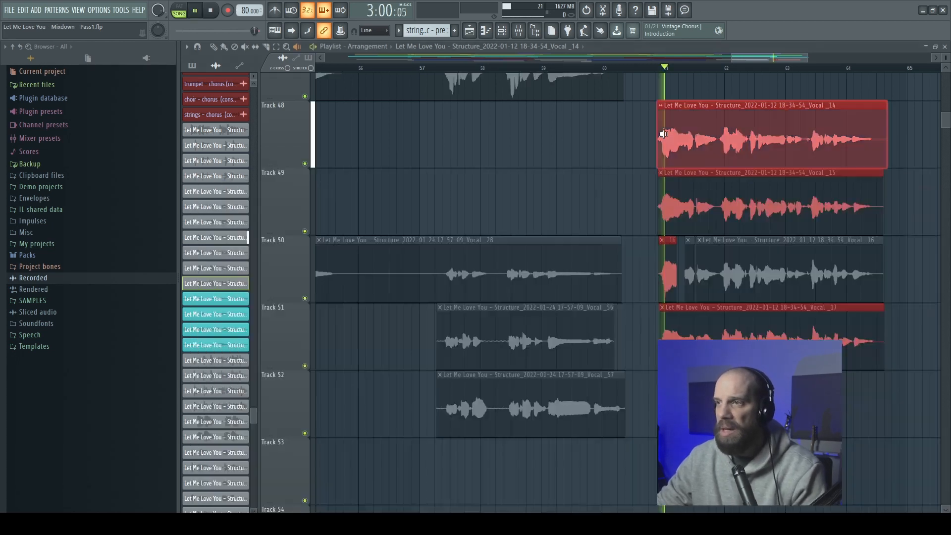
key(F6)
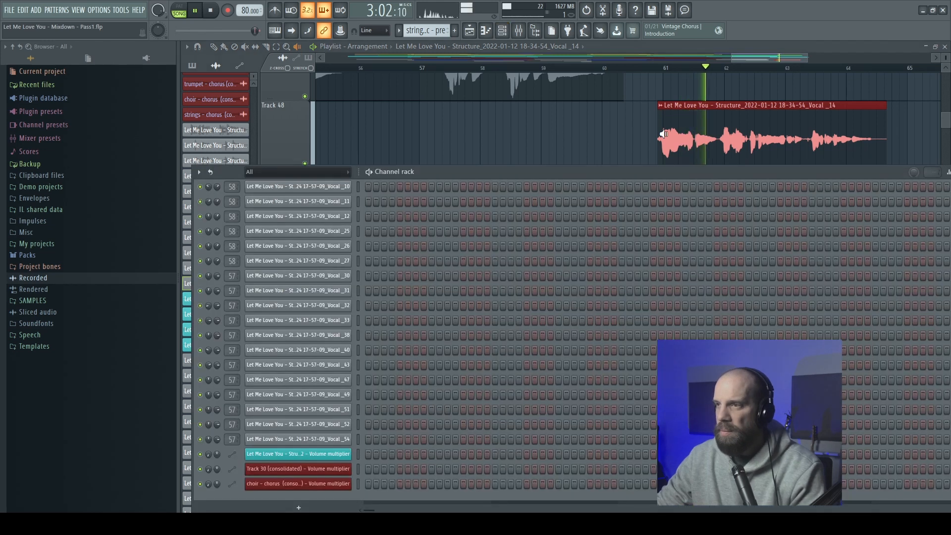
key(space)
scroll(356, 244, down, 1)
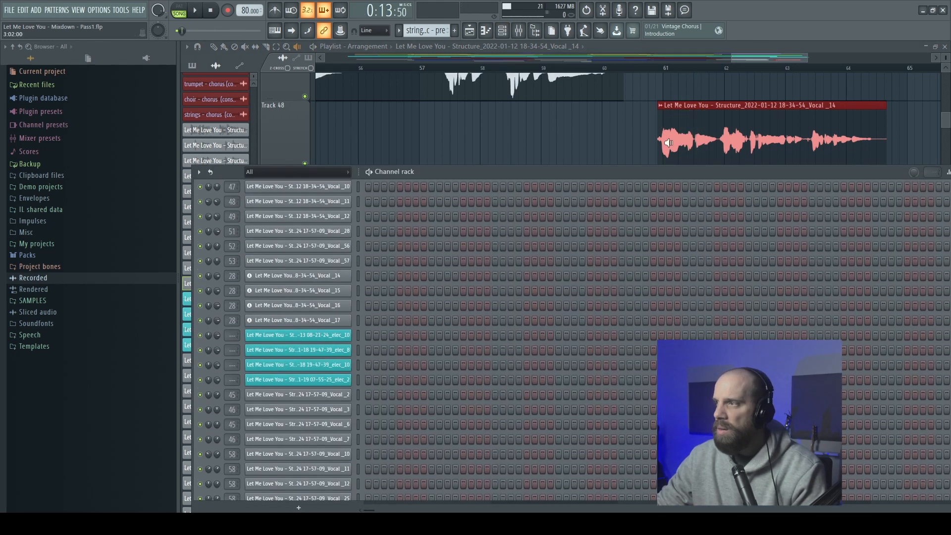
click(668, 142)
key(space)
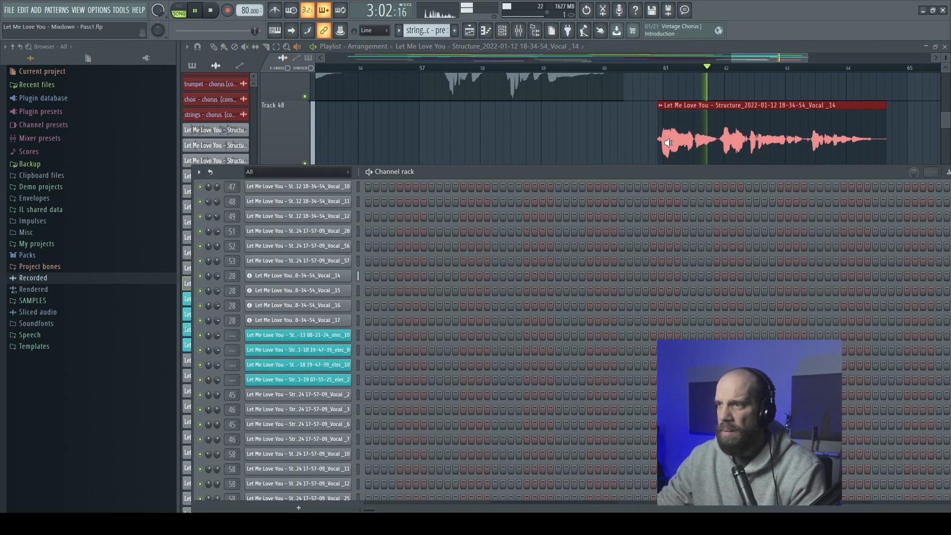
key(space)
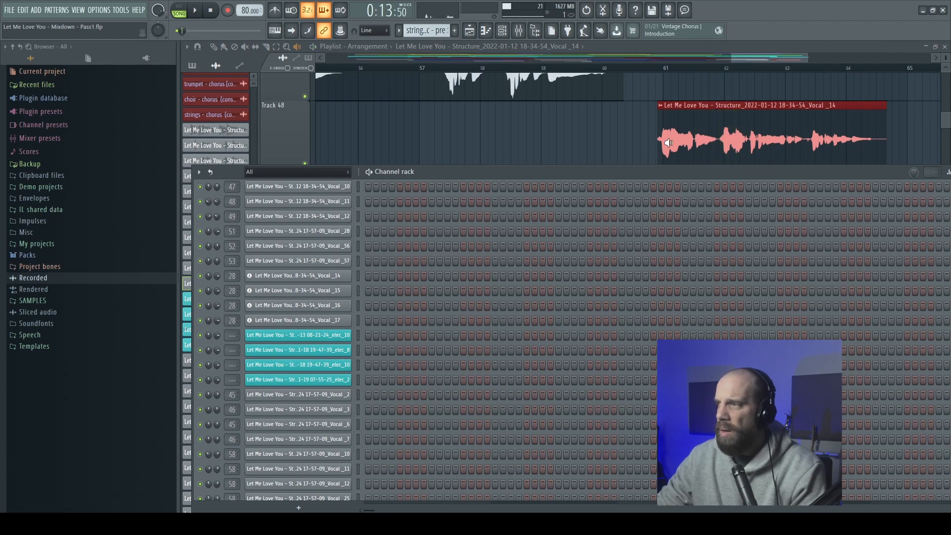
- Audition the Vocal _15, _16 and _17 clips on Tracks 49–51 one by one to identify their channels
scroll(706, 139, down, 1)
click(667, 134)
key(space)
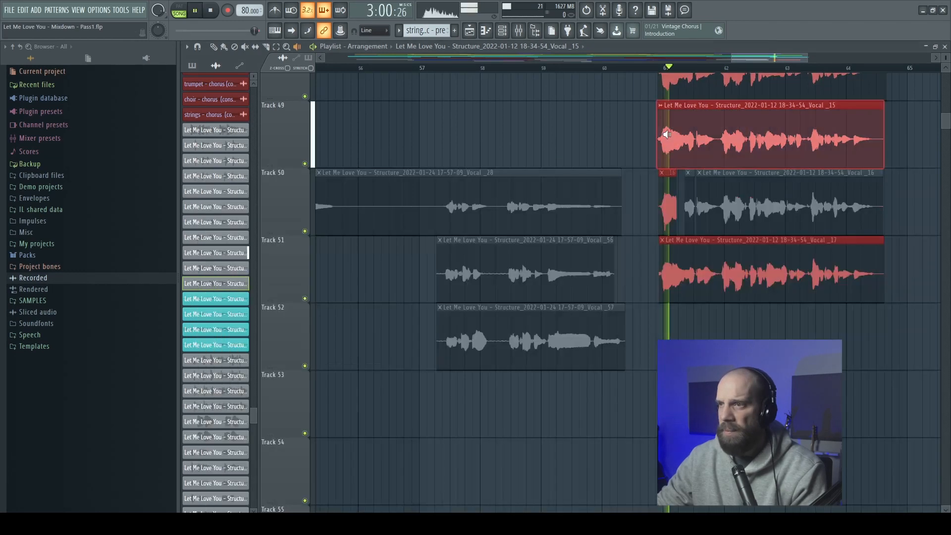
key(space)
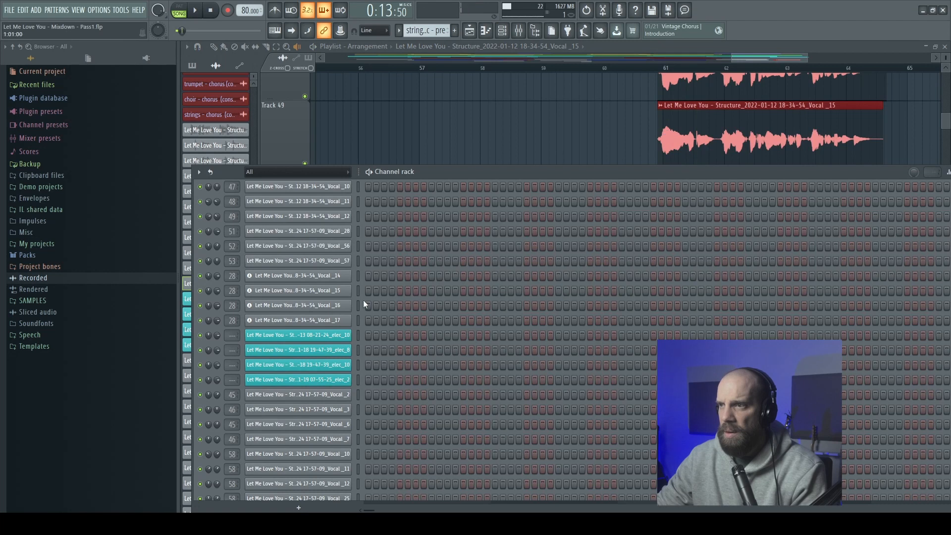
click(759, 48)
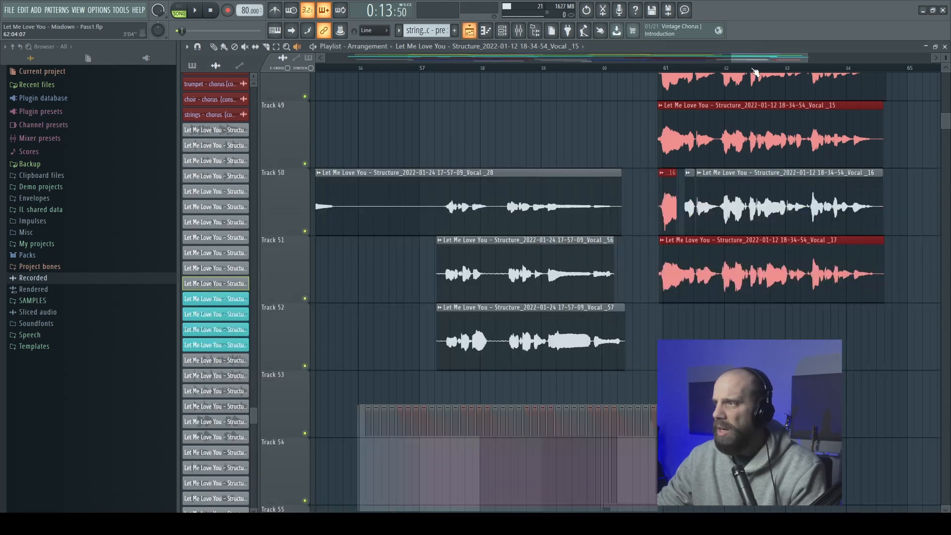
drag(668, 199, 666, 199)
drag(666, 258, 665, 258)
- Select the Vocal _14 to _17 channels together in the Channel rack and check the mixer briefly
key(F6)
drag(359, 275, 357, 312)
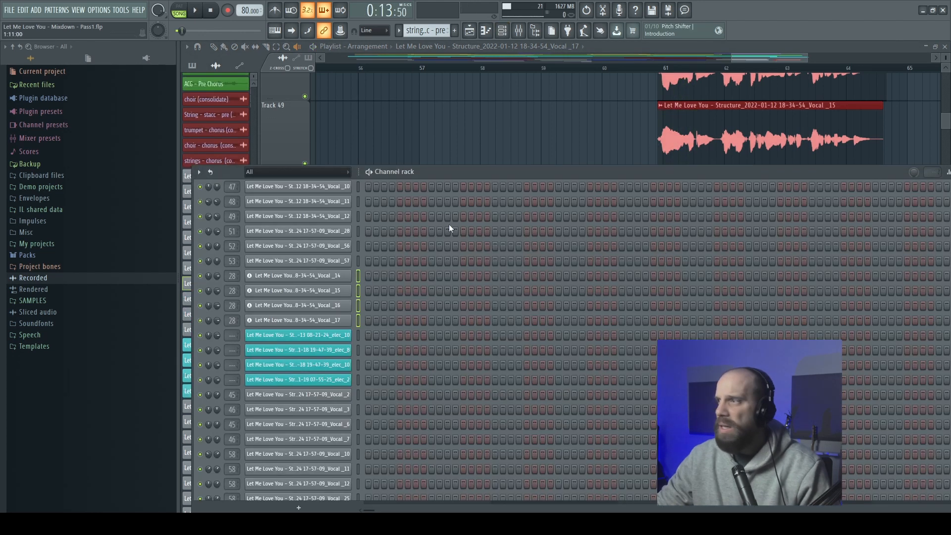
key(F6)
scroll(776, 148, up, 3)
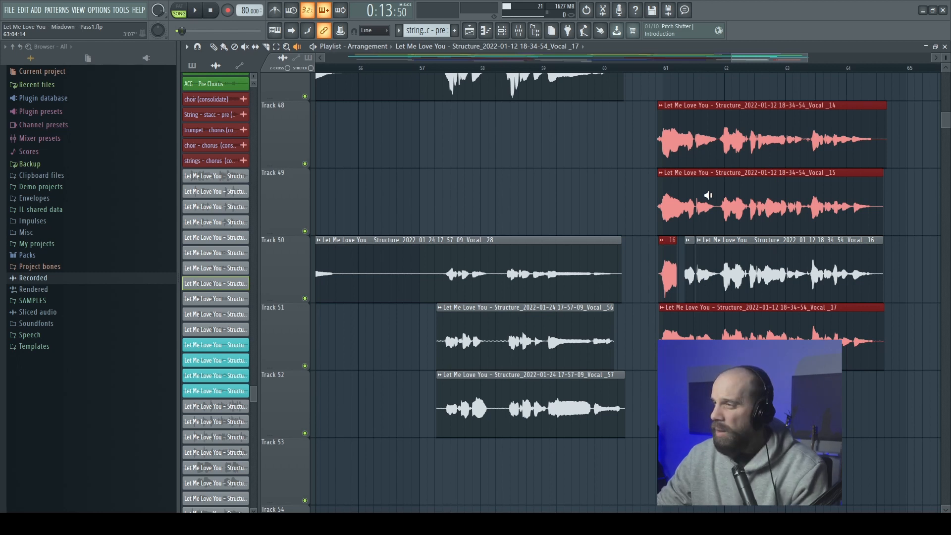
key(F9)
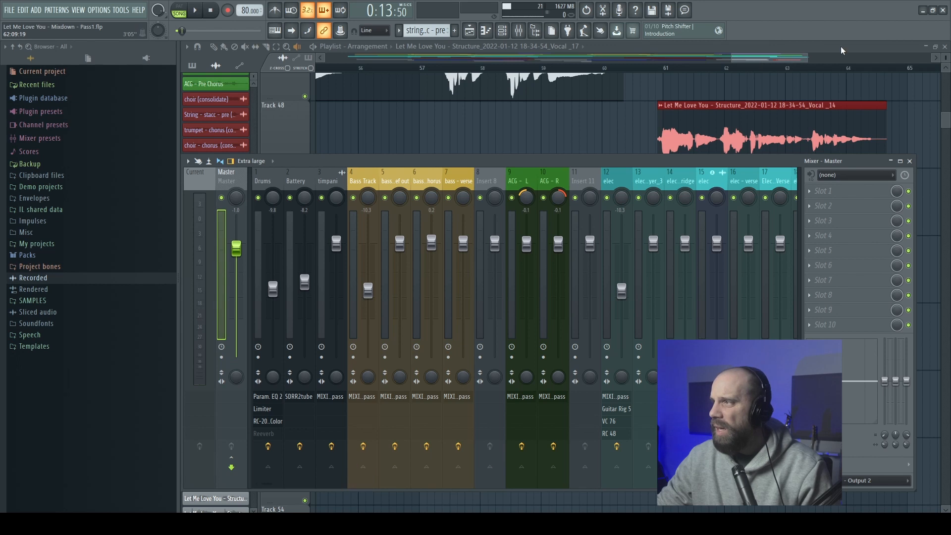
key(F9)
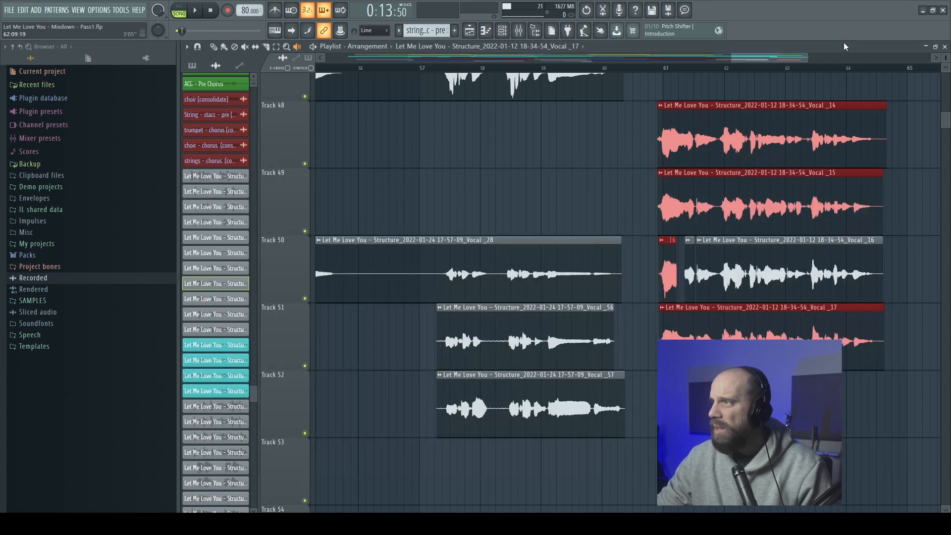
- Audition the Vocal _14 to _17 clips individually from their starts near bar 61, then compare Vocal _15 again
click(660, 137)
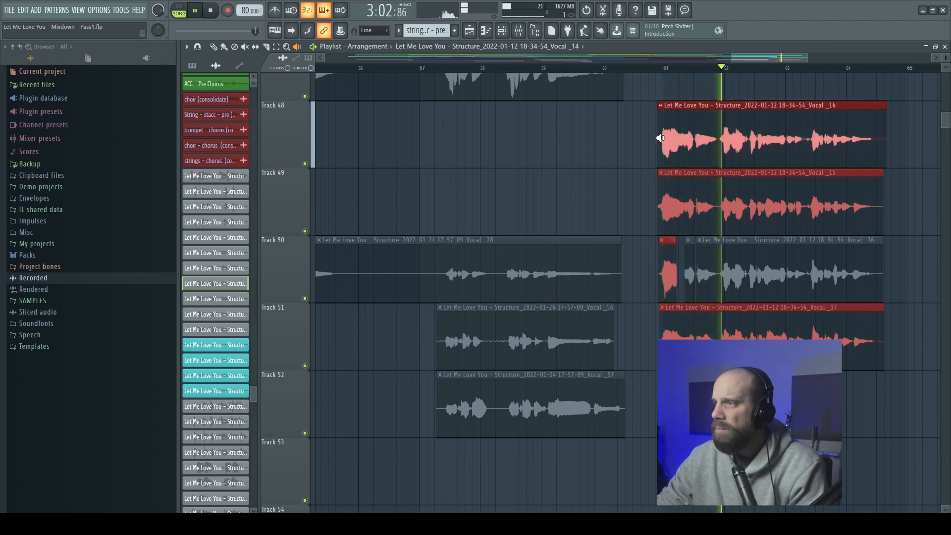
click(662, 207)
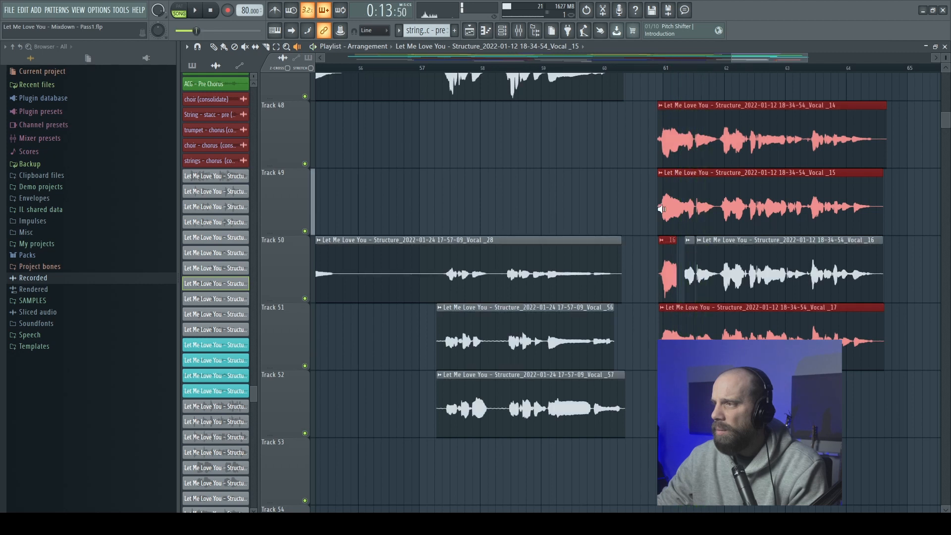
click(665, 271)
click(664, 334)
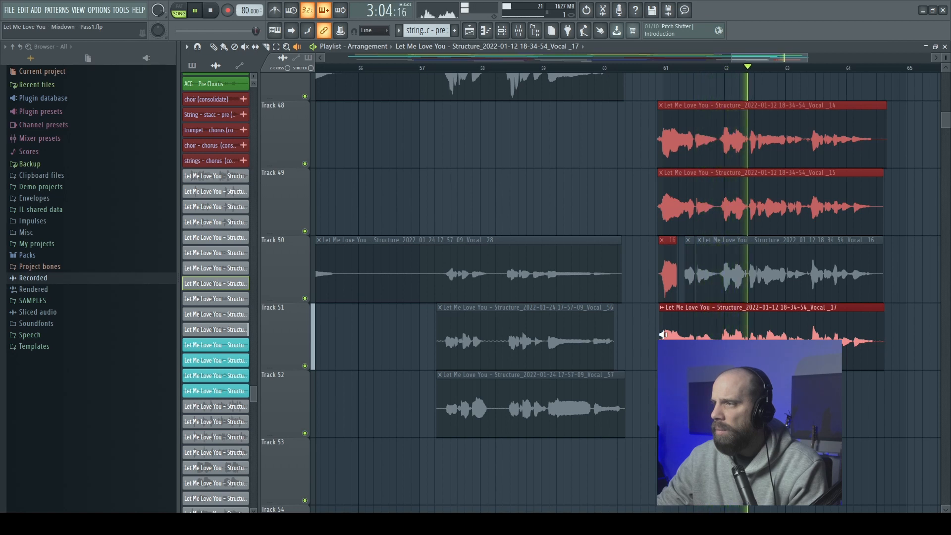
click(663, 204)
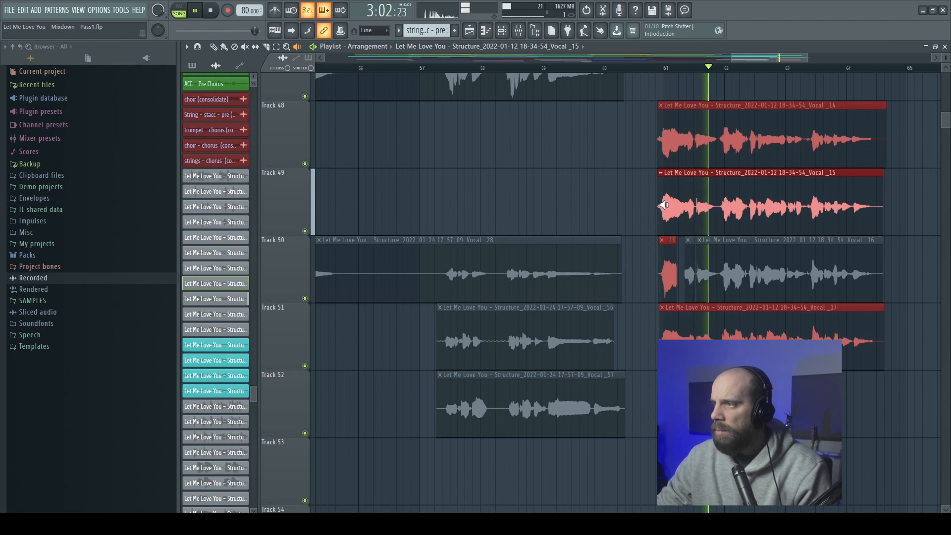
key(space)
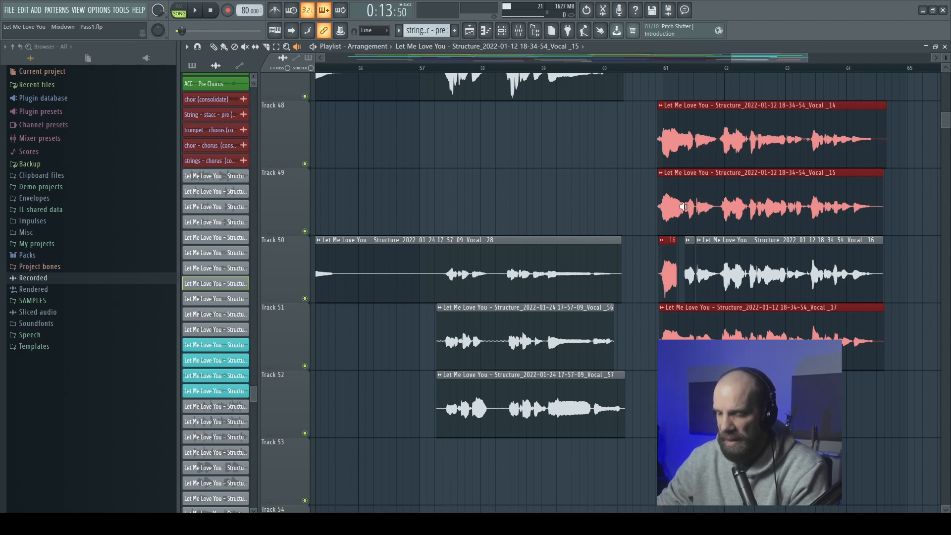
- Select only the Vocal _15 channel and route it to the empty mixer insert 61
key(F6)
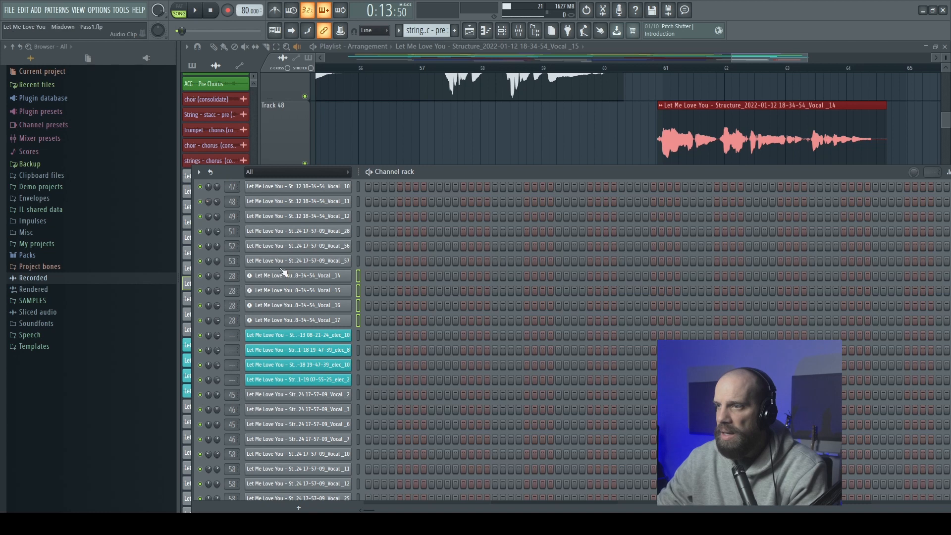
click(358, 293)
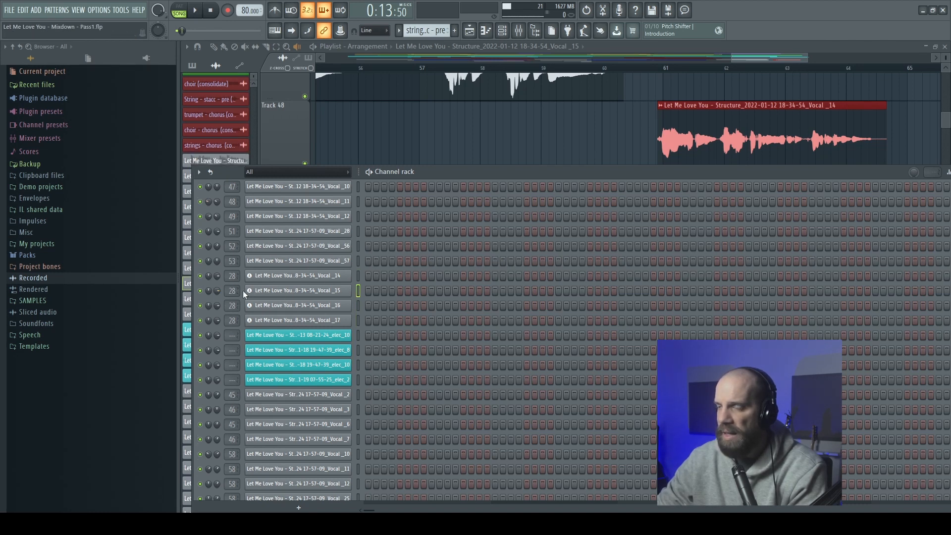
key(F9)
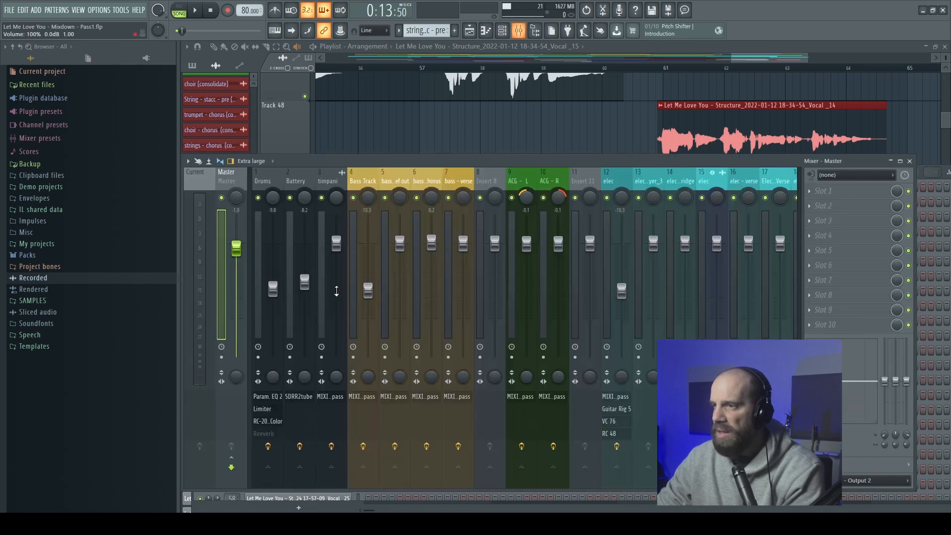
scroll(507, 181, down, 12)
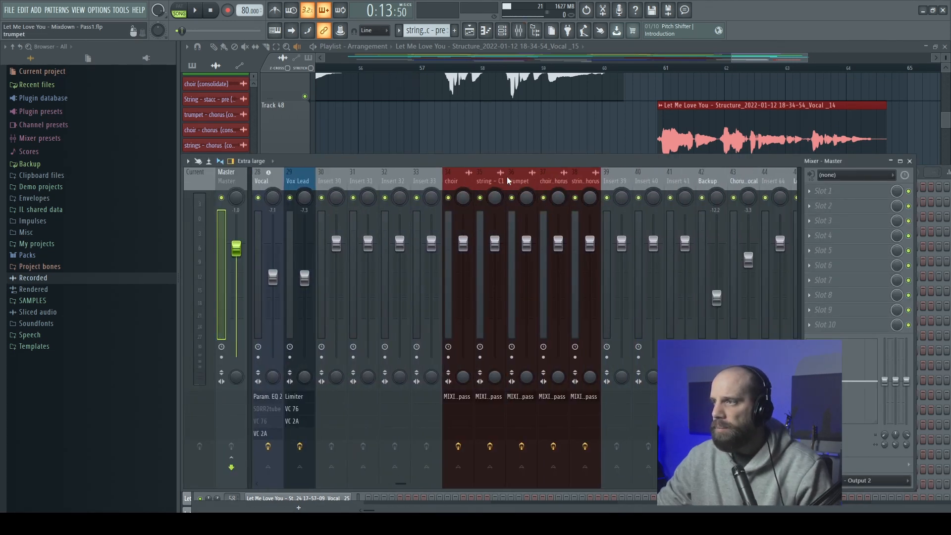
scroll(507, 181, down, 4)
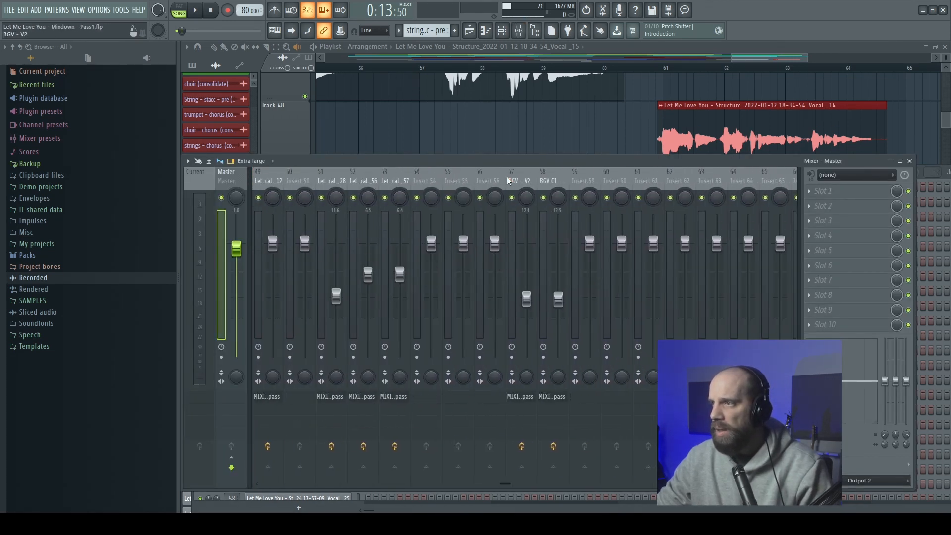
click(555, 183)
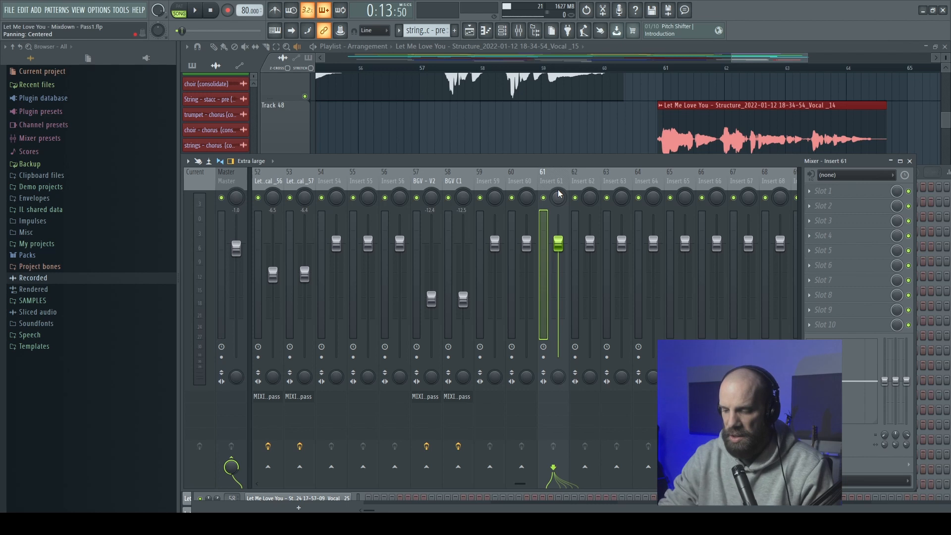
key(ctrl+l)
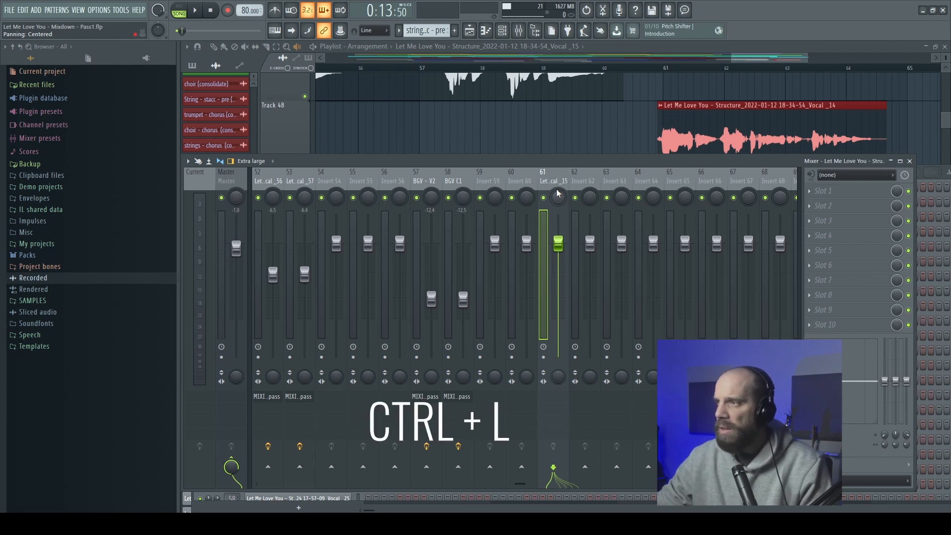
- Compare the Vocal _14 and _15 clips by ear and lower the Vocal _15 mixer track's volume to about -6.4 dB
click(796, 51)
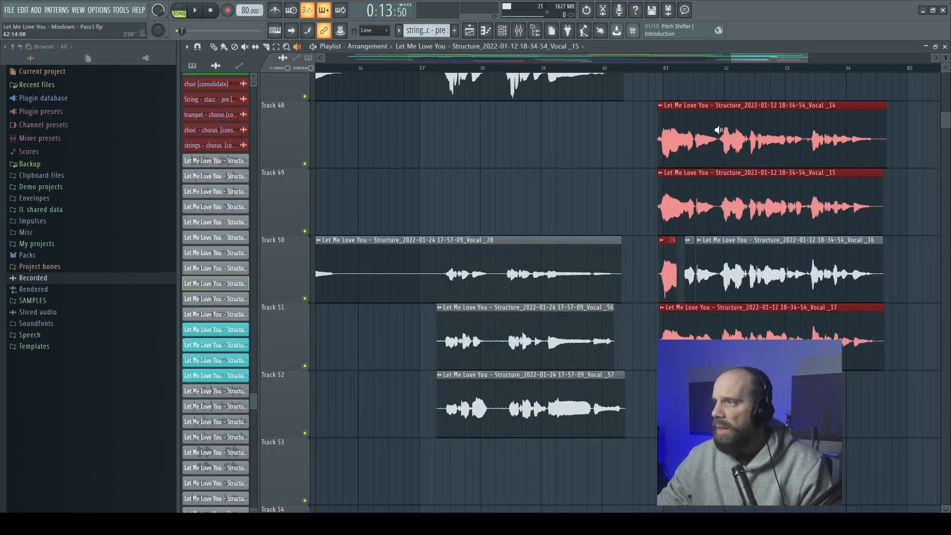
click(664, 141)
click(665, 192)
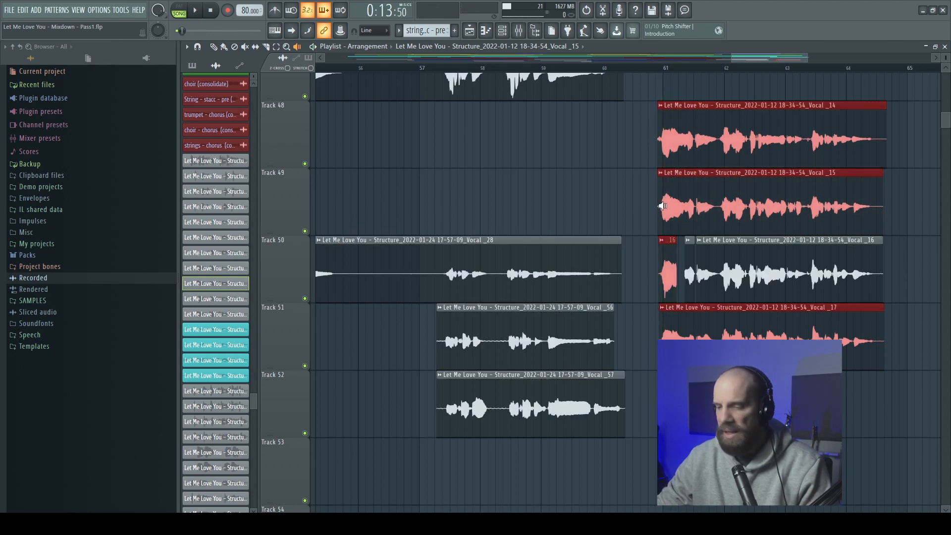
key(F9)
drag(559, 243, 558, 256)
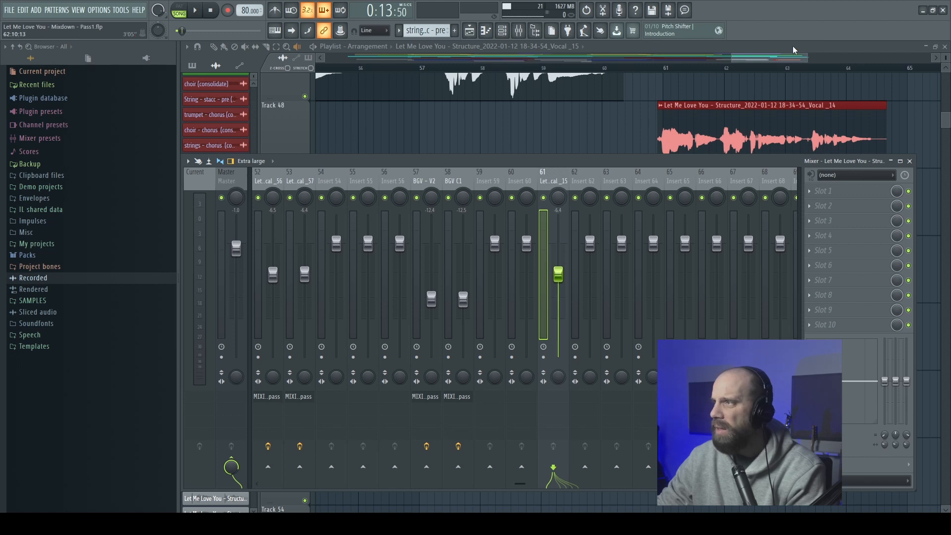
key(F9)
- Audition the Vocal _14, _16 and _17 clips individually to compare their levels near bar 61
click(678, 130)
click(674, 270)
click(674, 337)
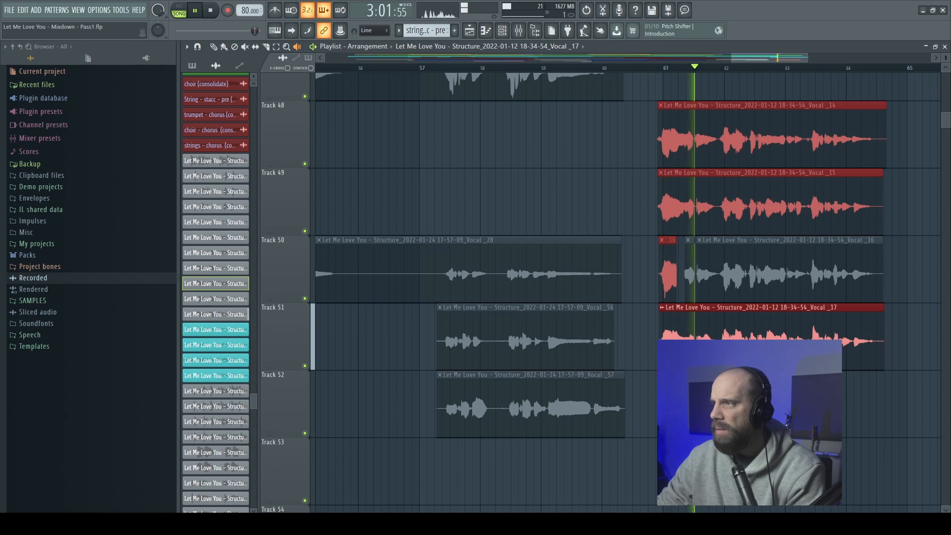
drag(674, 337, 672, 327)
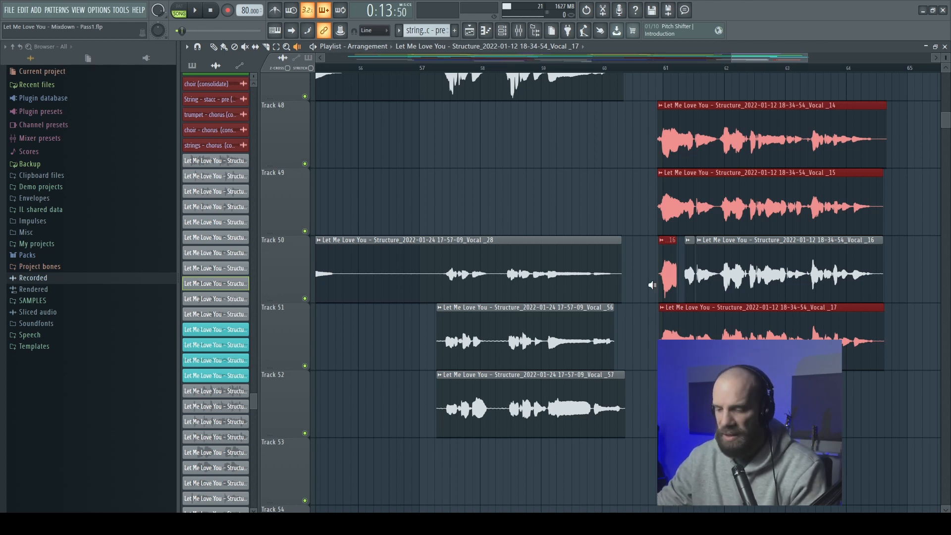
click(677, 144)
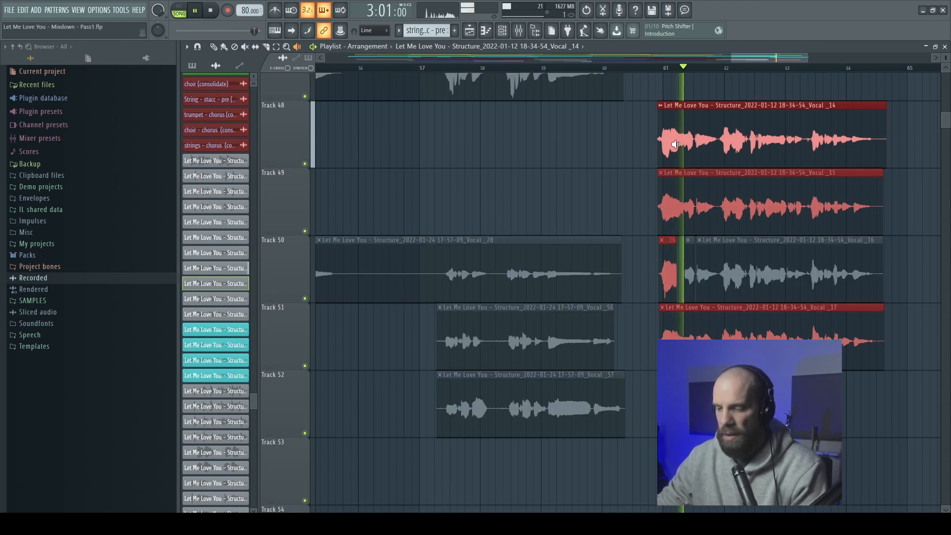
- Review the mixer track assignments of the Vocal _14 to _17 channels in the Channel rack
key(F6)
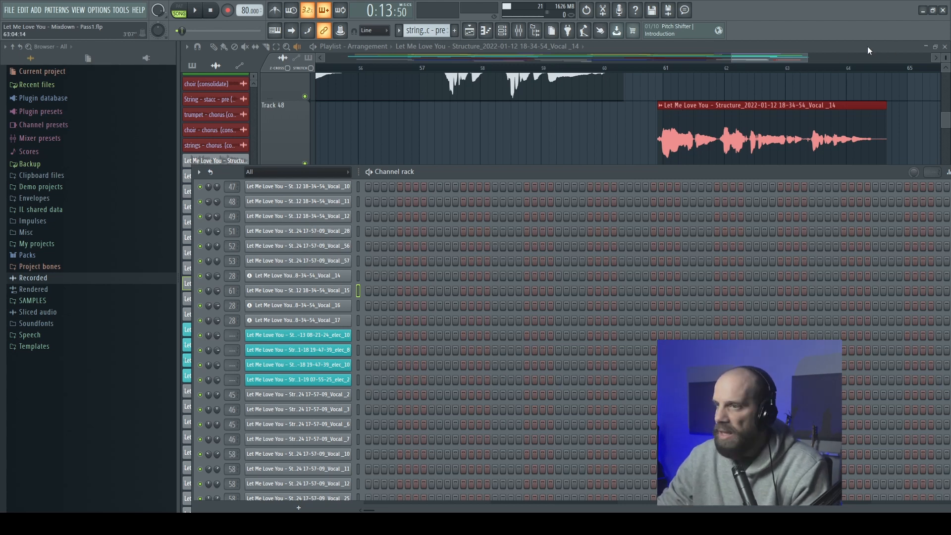
key(F6)
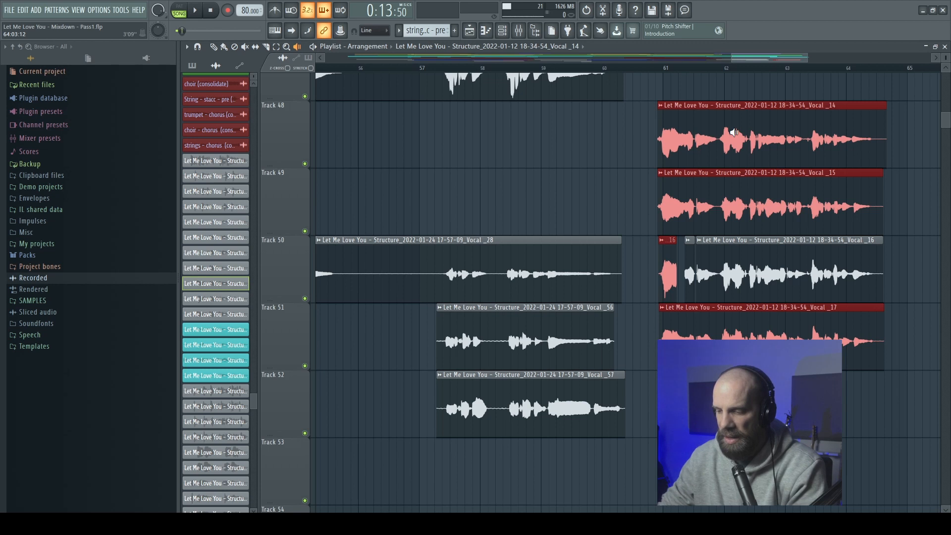
key(F6)
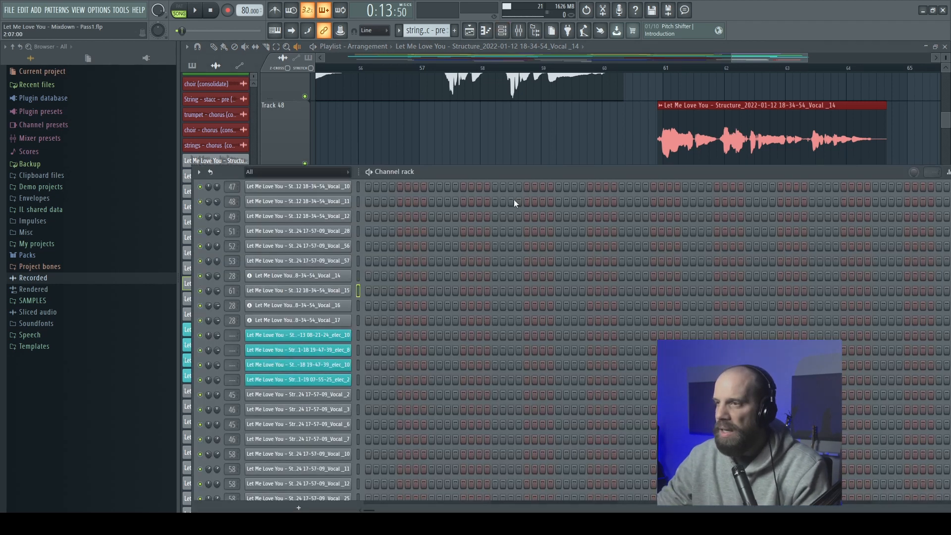
- Select the Vocal _14 and _16 channels together in the Channel rack and route both to the empty mixer insert 62
click(358, 276)
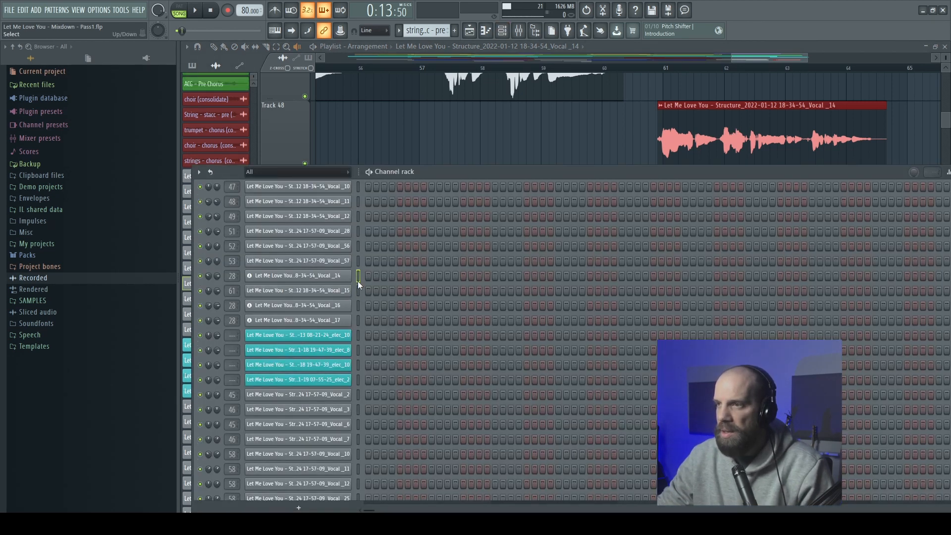
click(358, 305)
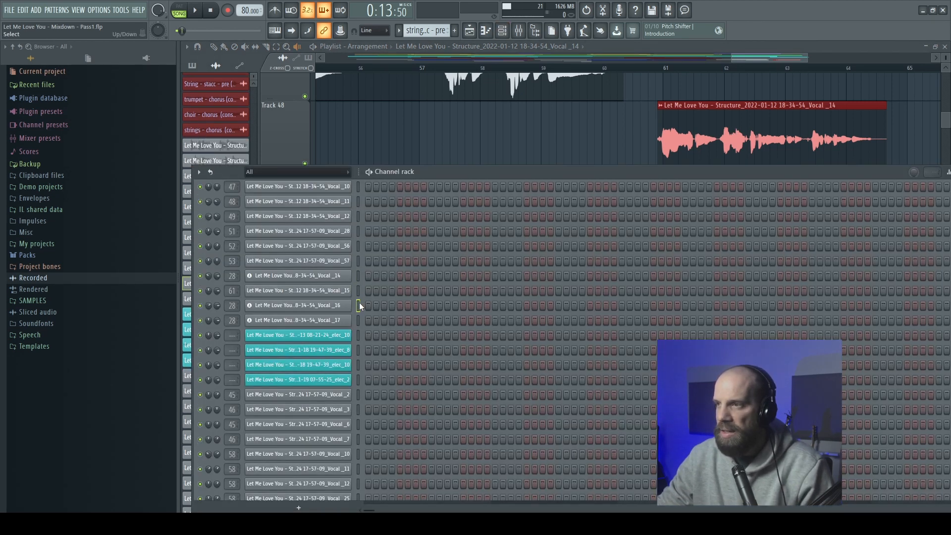
shift+click(357, 275)
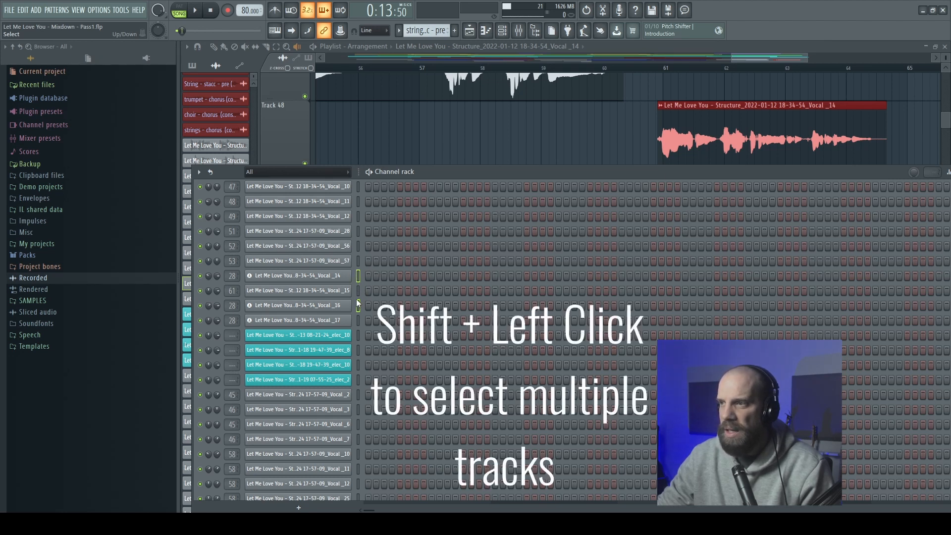
key(F9)
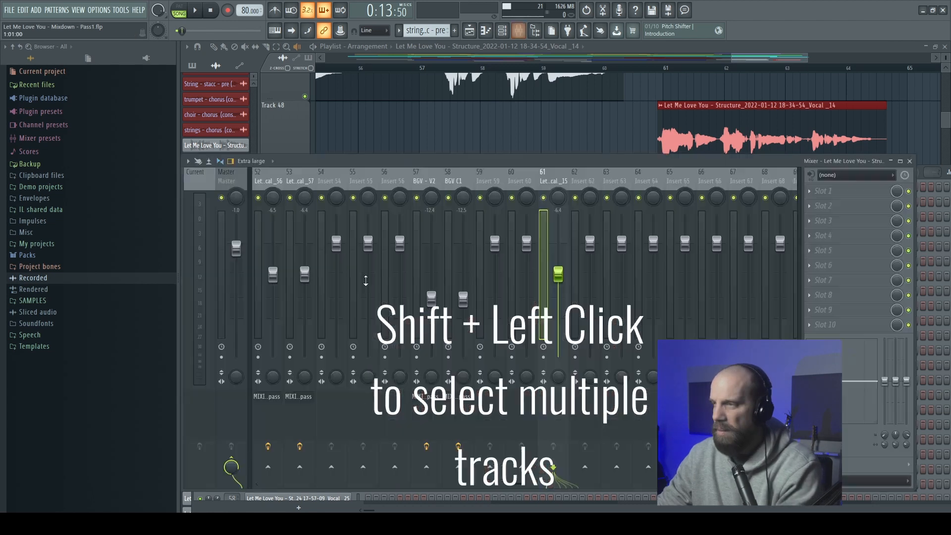
click(589, 182)
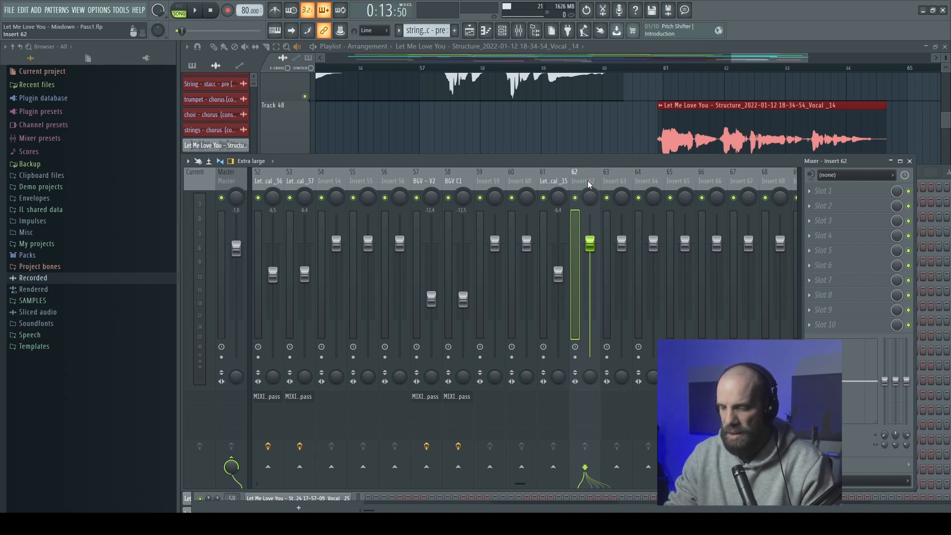
key(ctrl+l)
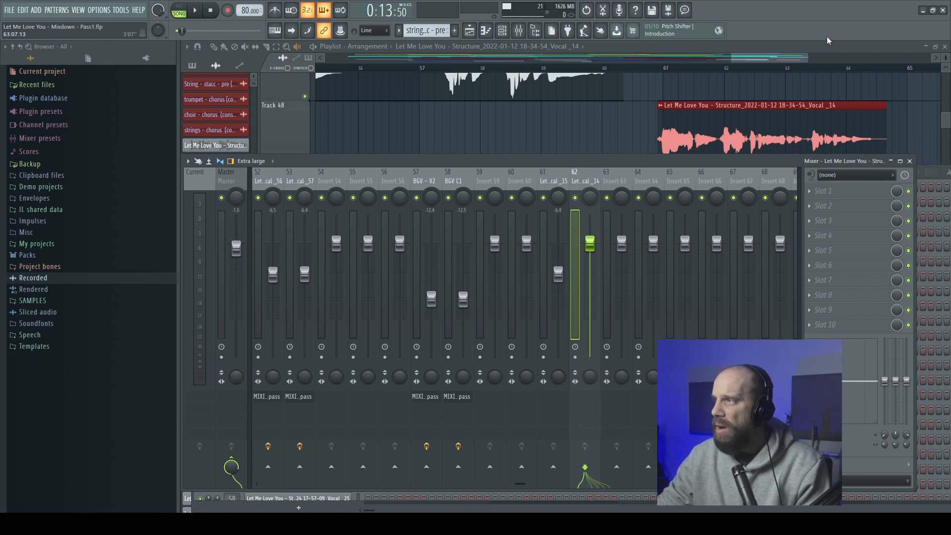
- Lower the shared Vocal _14 and _16 mixer track to about -6.7 dB and play the vocals back from bar 61
drag(590, 244, 590, 264)
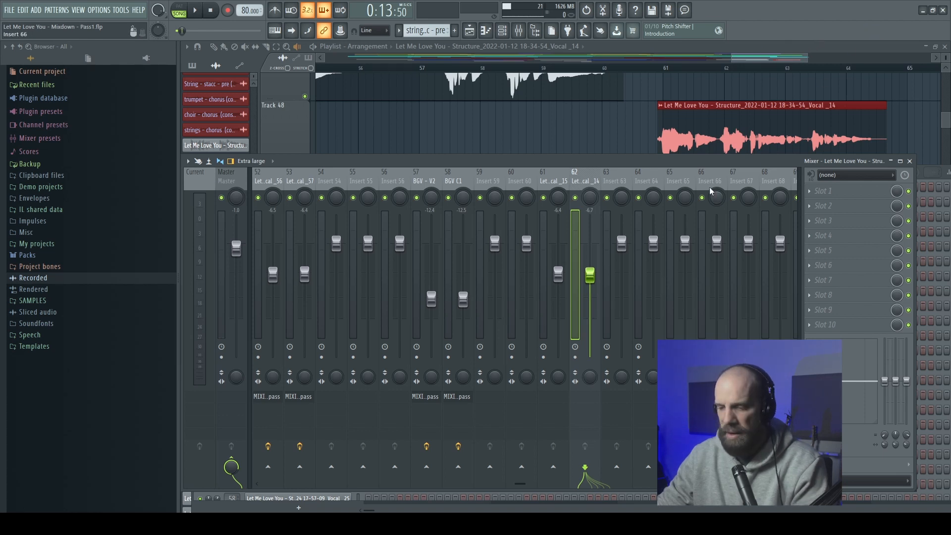
key(F6)
key(F6)
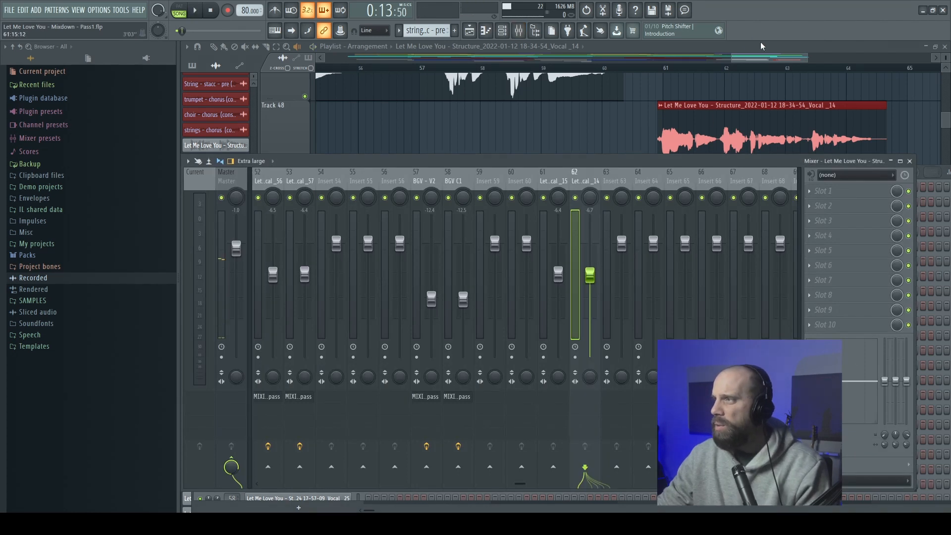
key(F9)
click(669, 75)
key(space)
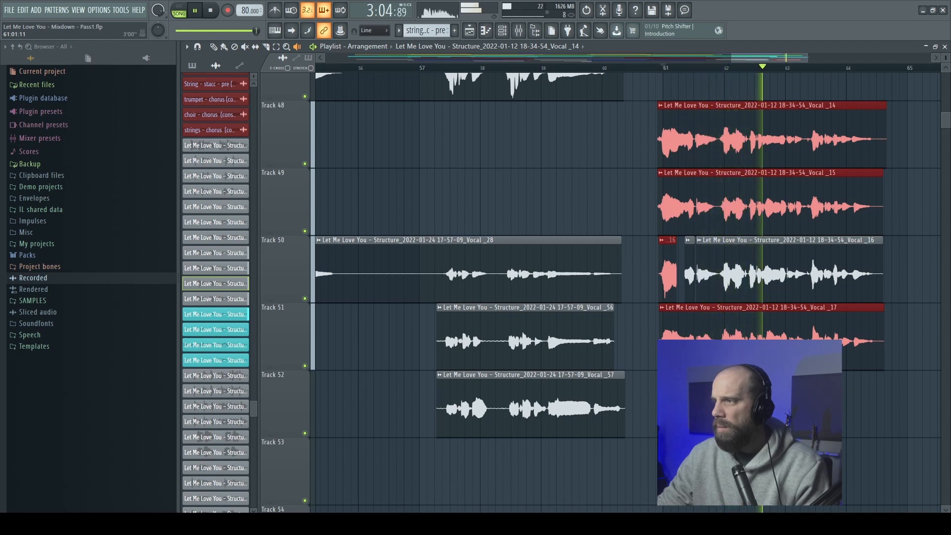
key(space)
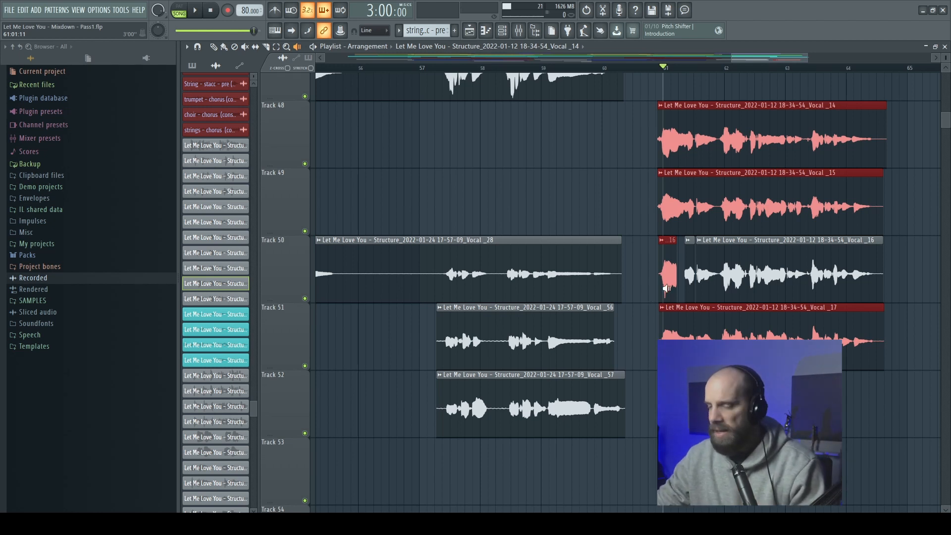
- Select only the Vocal _17 channel in the Channel rack and route it to the empty mixer insert 63
key(F6)
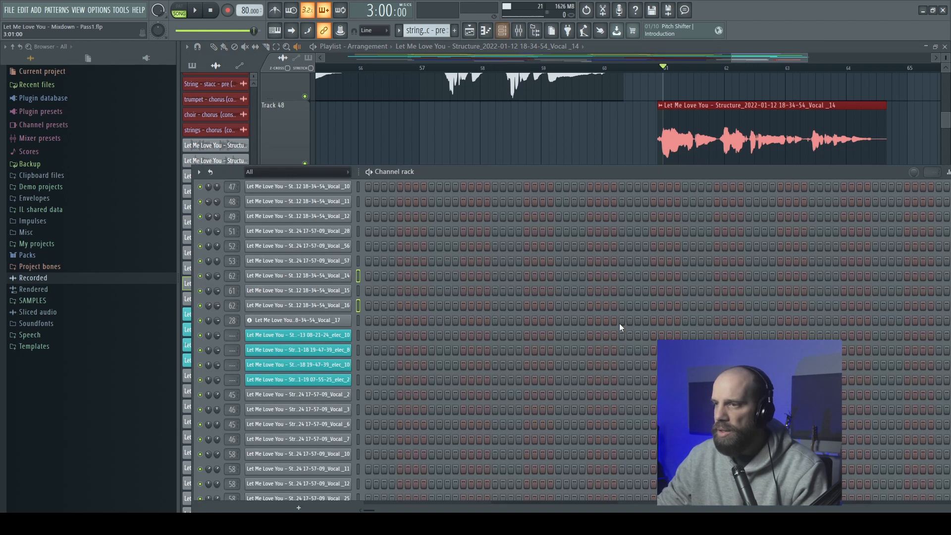
click(359, 321)
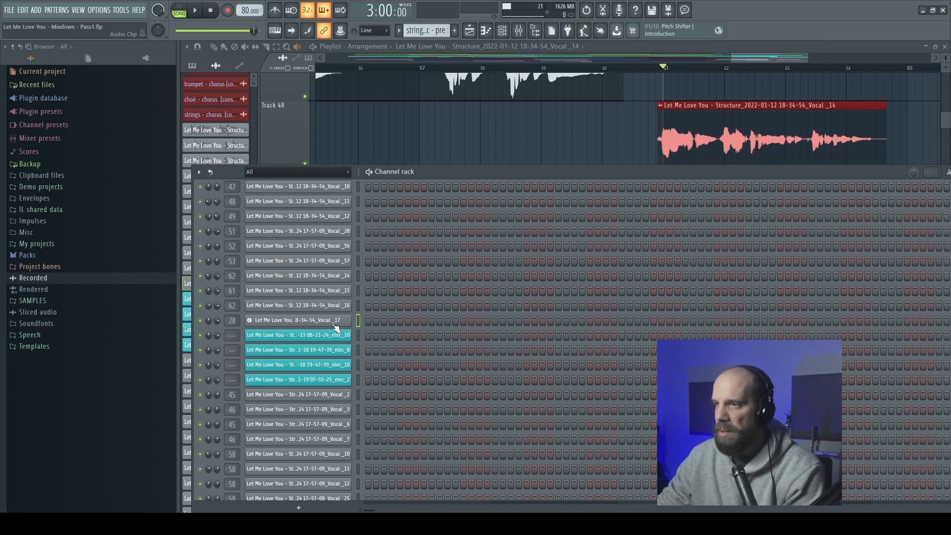
key(F9)
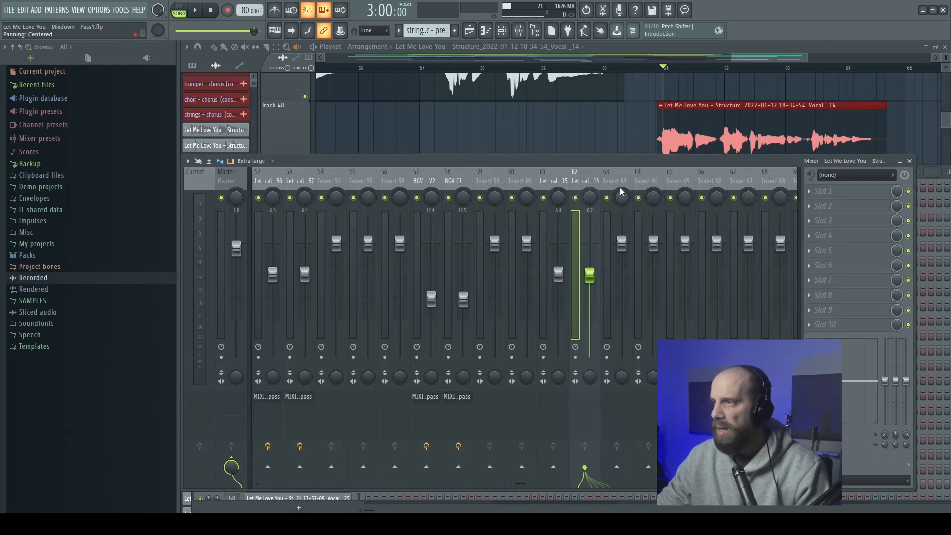
click(620, 184)
key(ctrl+l)
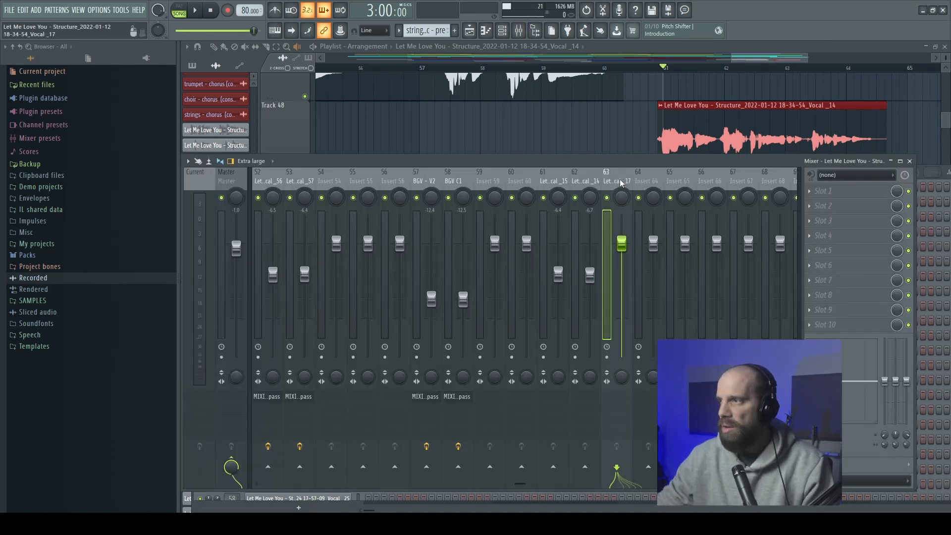
- Lower the Vocal _17 mixer track's volume to about -10.6 dB while listening to the vocals from bar 61
drag(622, 243, 622, 273)
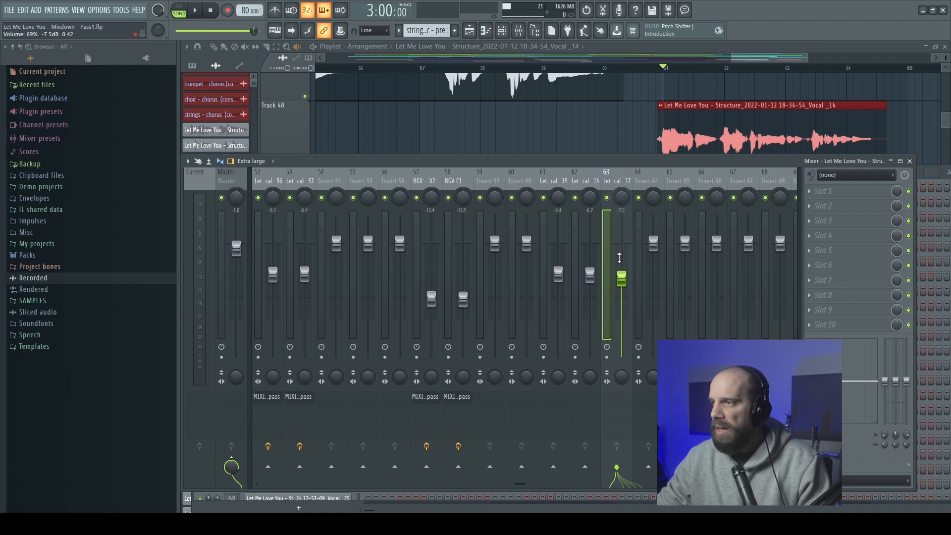
key(space)
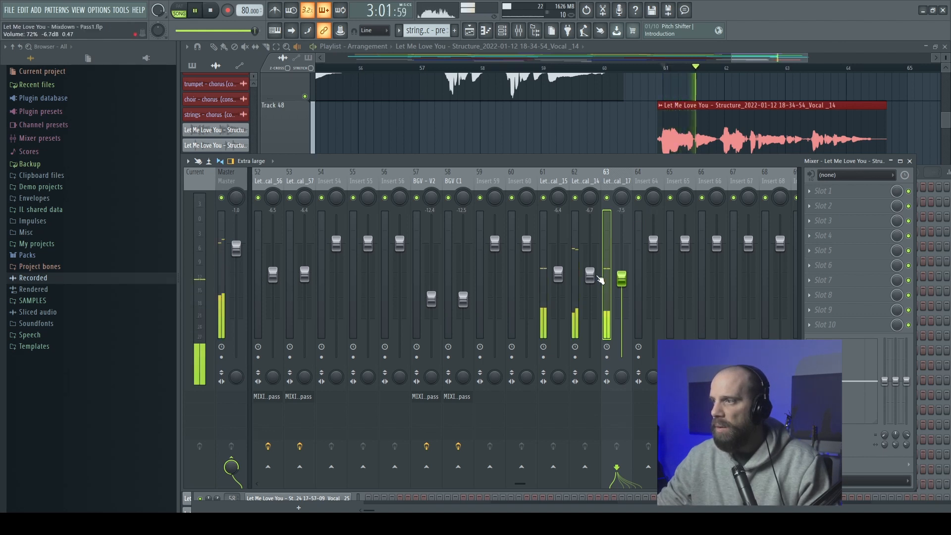
drag(622, 278, 623, 293)
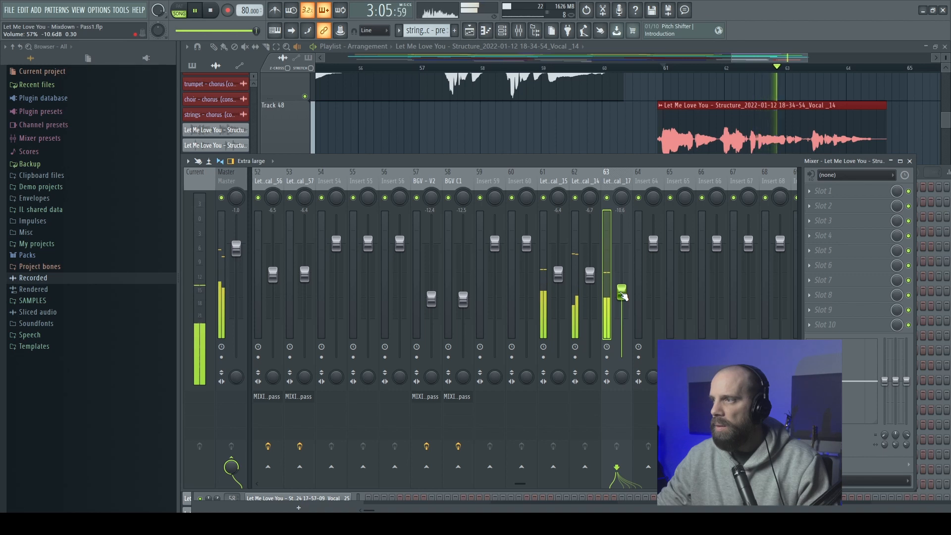
key(space)
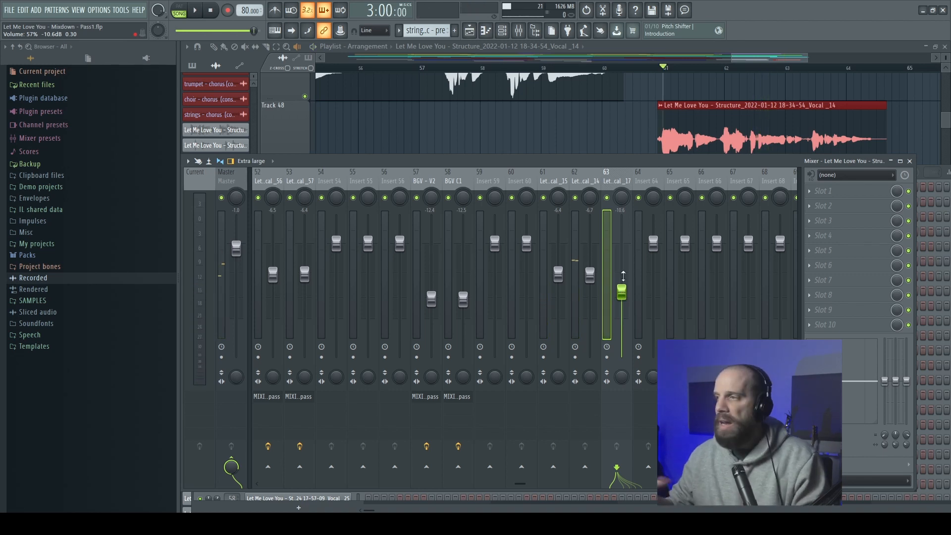
- Load Fruity Parametric EQ 2 into effect slot 1 of the Vocal _15 mixer track
click(559, 184)
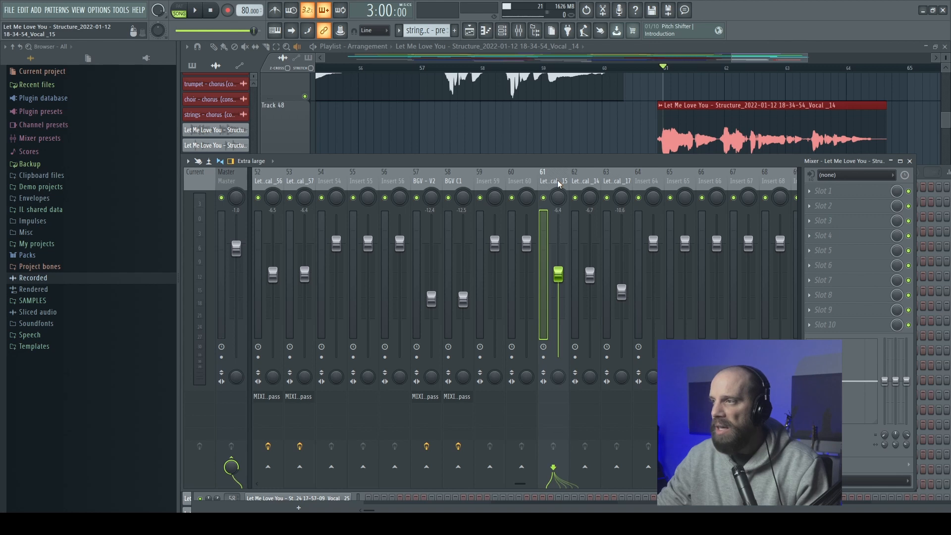
click(817, 196)
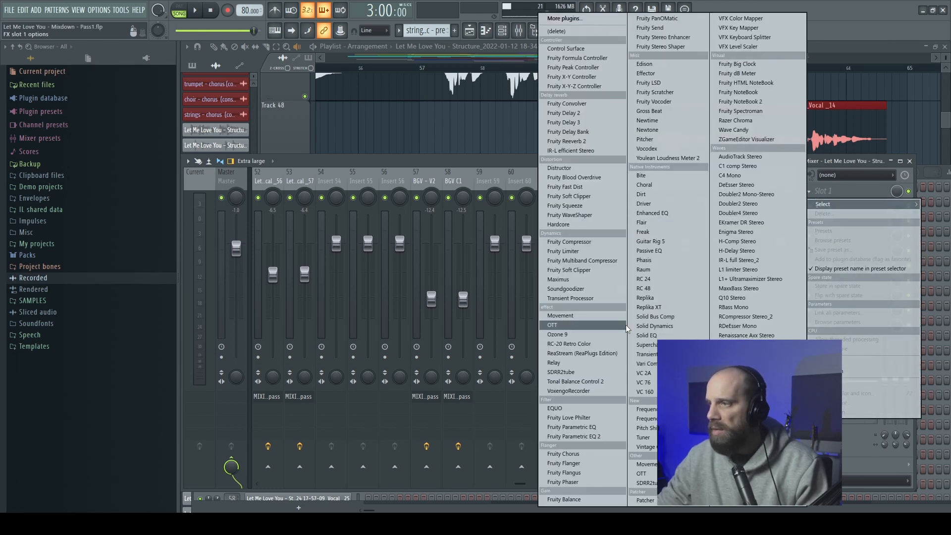
click(593, 437)
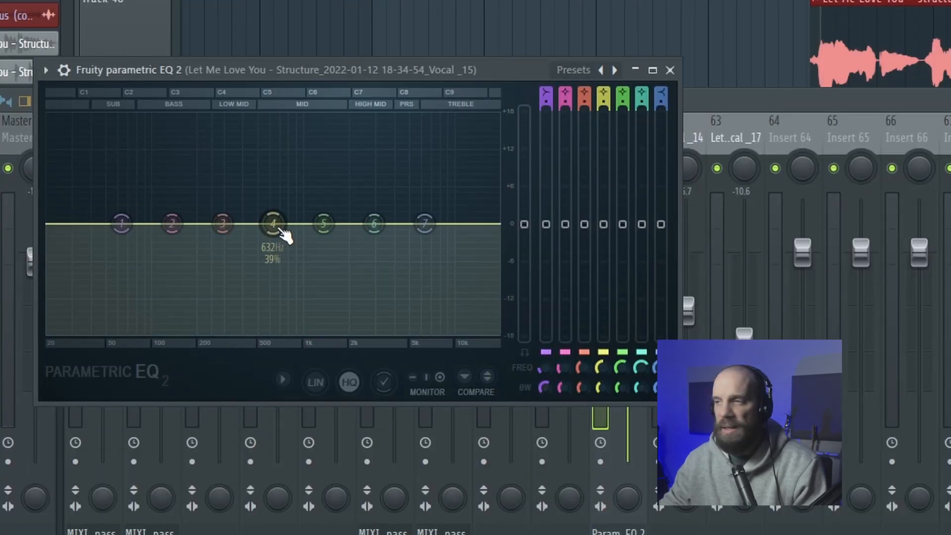
- Set EQ band 1 to a Steep 8 high-pass filter and move its cutoff to about 45 Hz
right_click(123, 223)
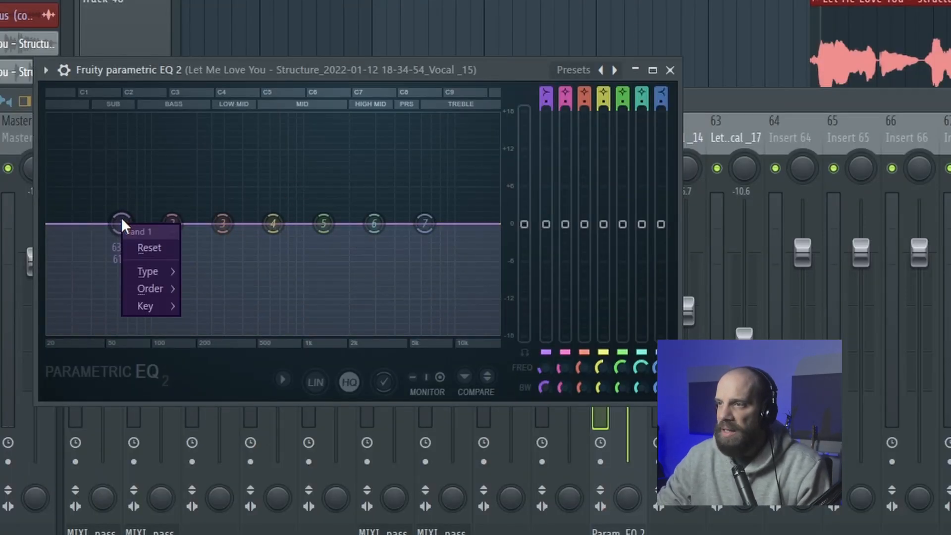
mouse_move(127, 272)
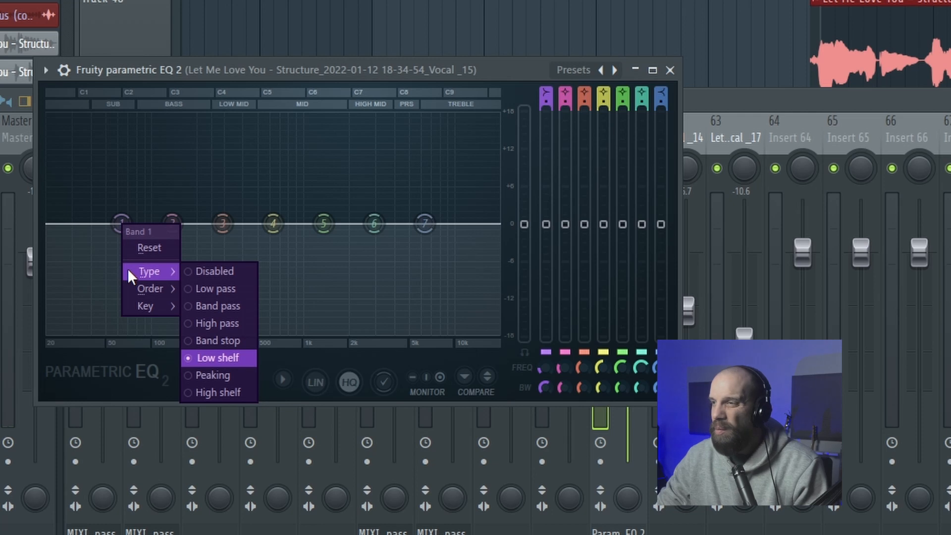
click(203, 323)
right_click(121, 223)
mouse_move(144, 289)
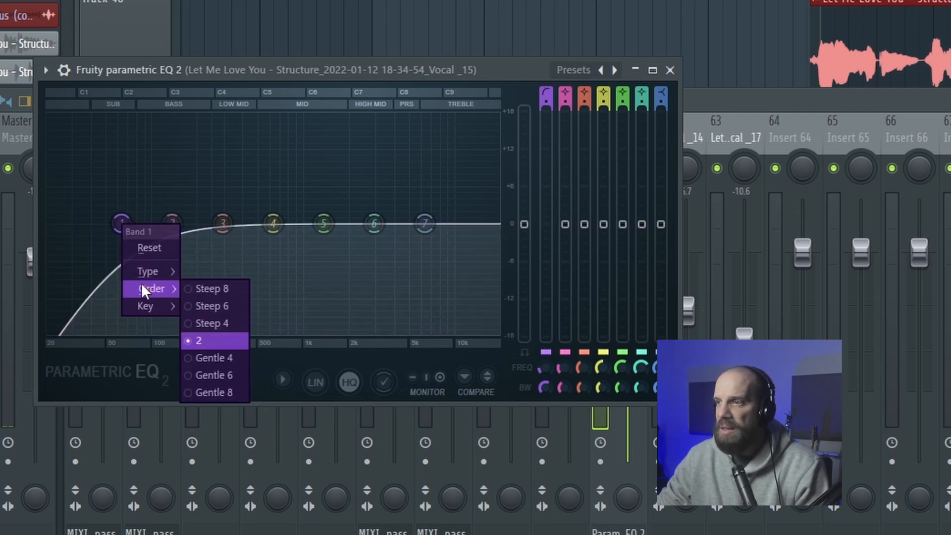
click(218, 289)
drag(121, 223, 98, 223)
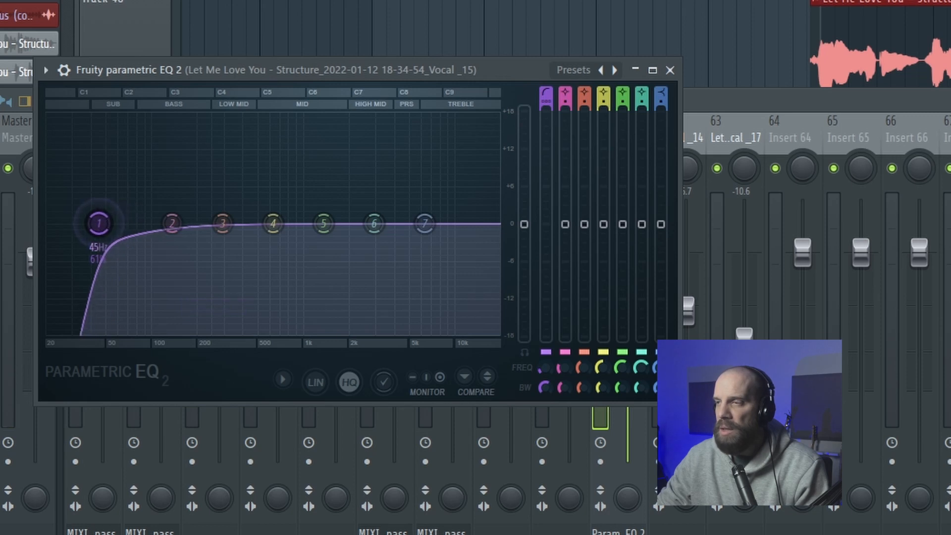
- Cut EQ band 3 and boost band 7 slightly, nudge the high-pass cutoff a little higher during playback, and close the EQ
mouse_move(223, 223)
mouse_down()
mouse_move(236, 225)
mouse_move(225, 233)
mouse_up()
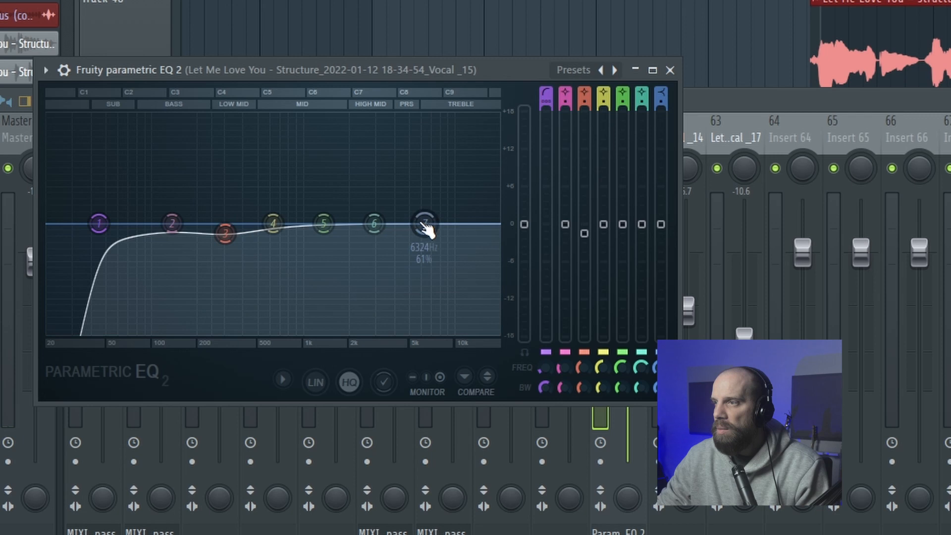
drag(425, 224, 424, 217)
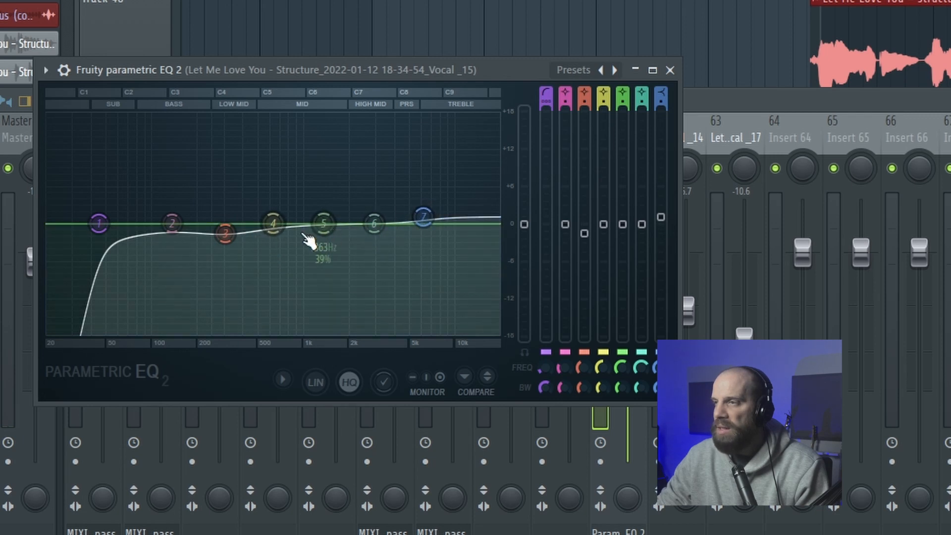
key(space)
mouse_move(99, 223)
mouse_down()
mouse_move(133, 223)
mouse_move(102, 223)
mouse_up()
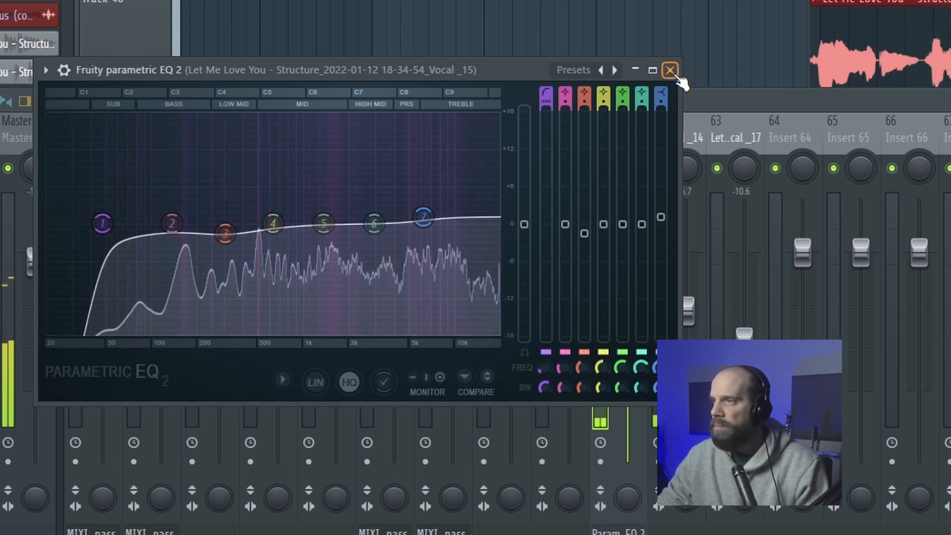
click(670, 70)
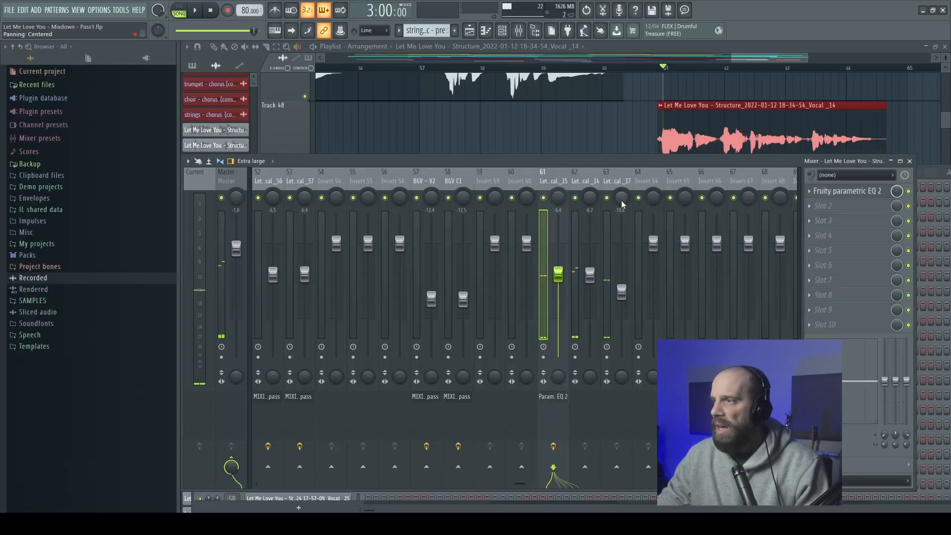
- Copy the Vocal _15 track's Fruity Parametric EQ 2 with its settings to the Vocal _14 and _17 mixer tracks and play the result
click(814, 193)
click(831, 190)
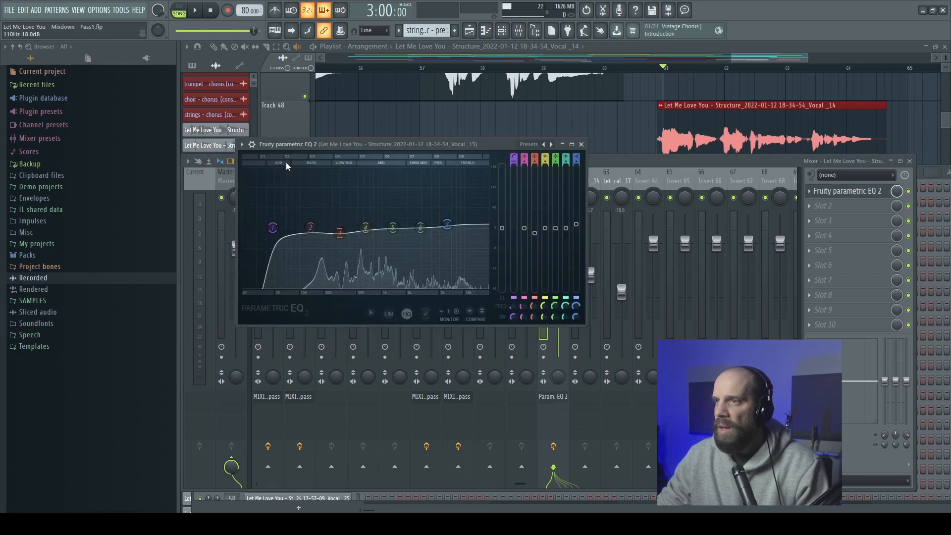
drag(345, 154, 243, 127)
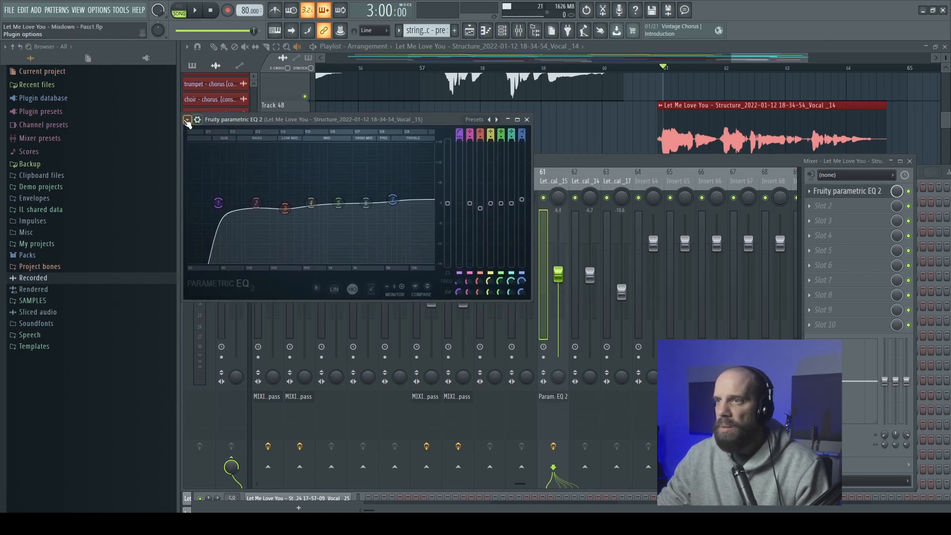
click(187, 121)
drag(198, 183, 588, 200)
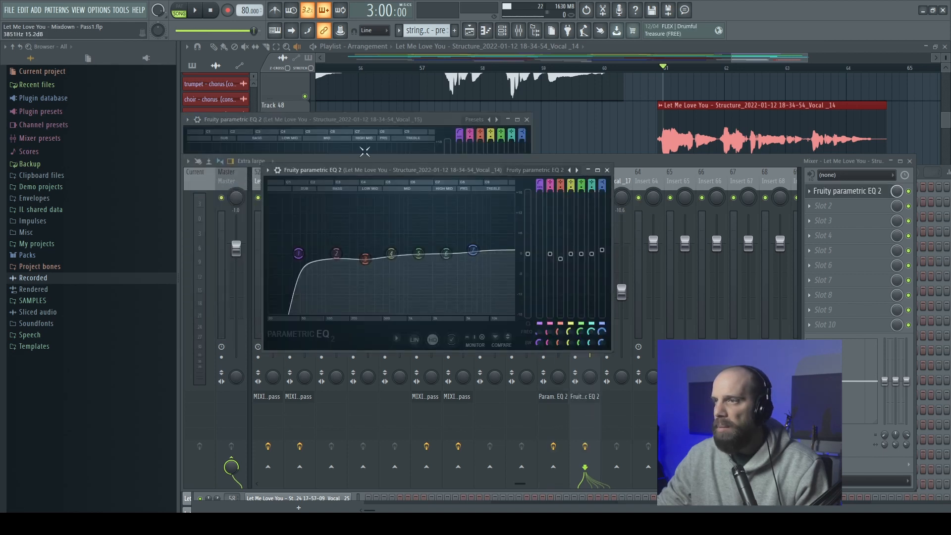
click(270, 173)
drag(278, 233, 608, 204)
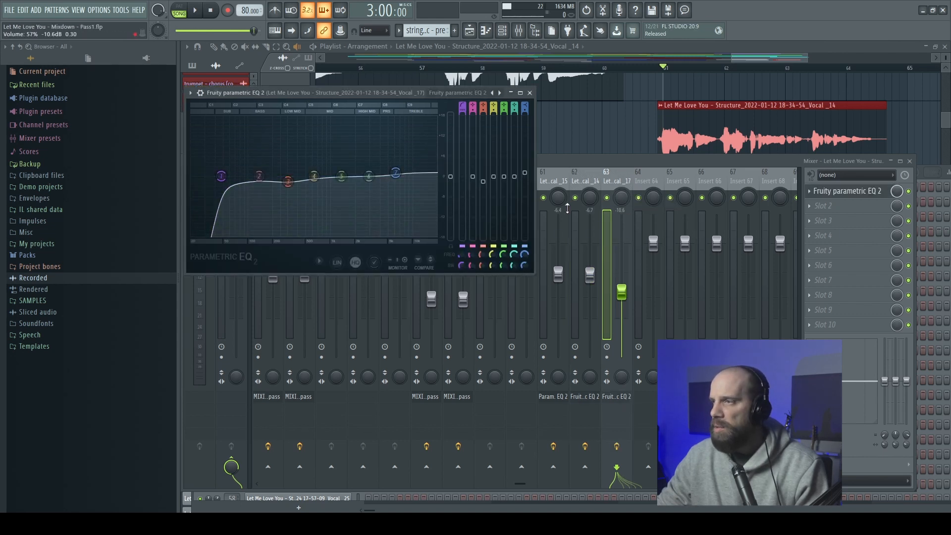
click(608, 250)
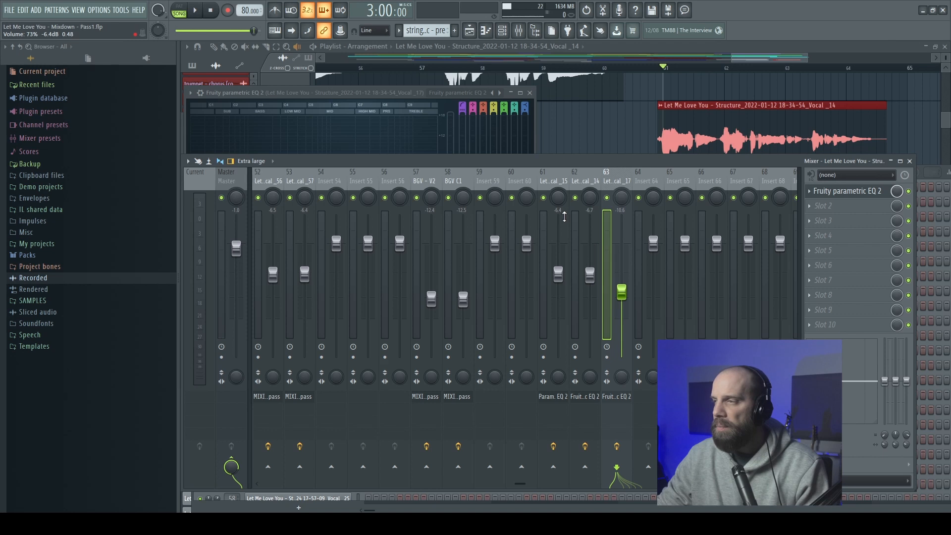
key(space)
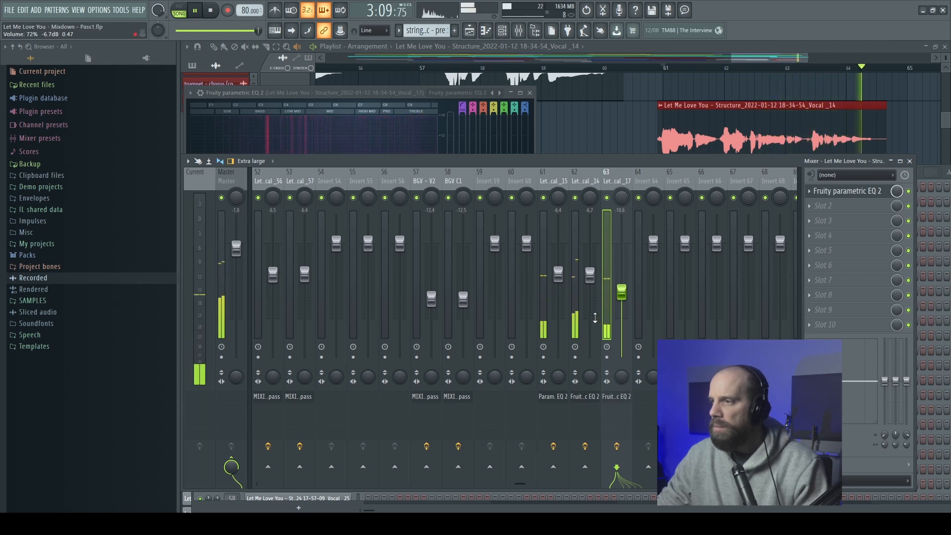
- Stop playback, save the Vocal _15 EQ settings as a preset named JJ - Vocal mix - first pass, and close both EQ windows
key(space)
click(557, 189)
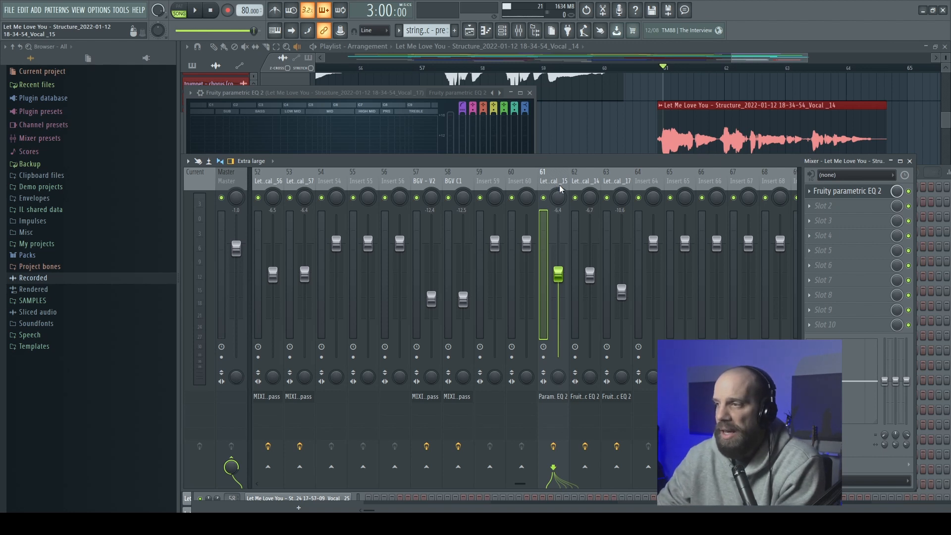
click(552, 401)
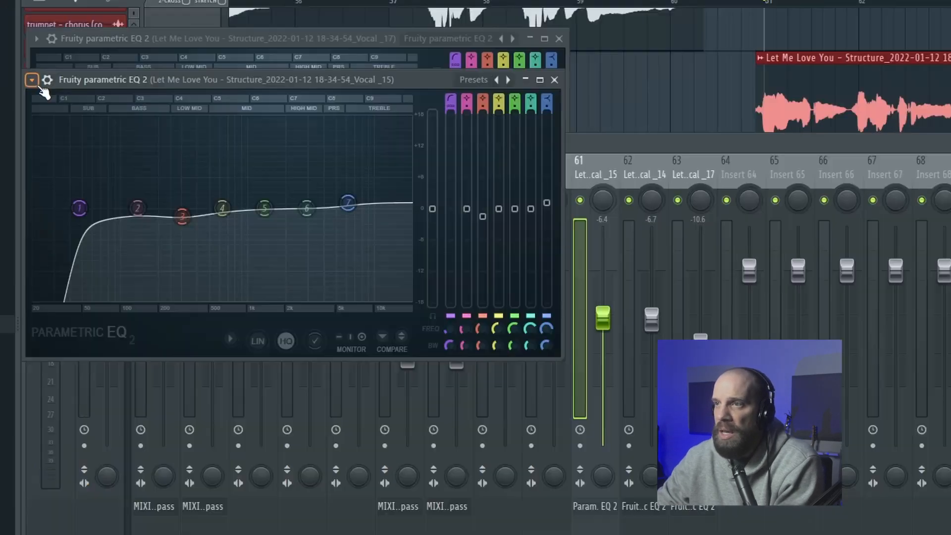
click(187, 119)
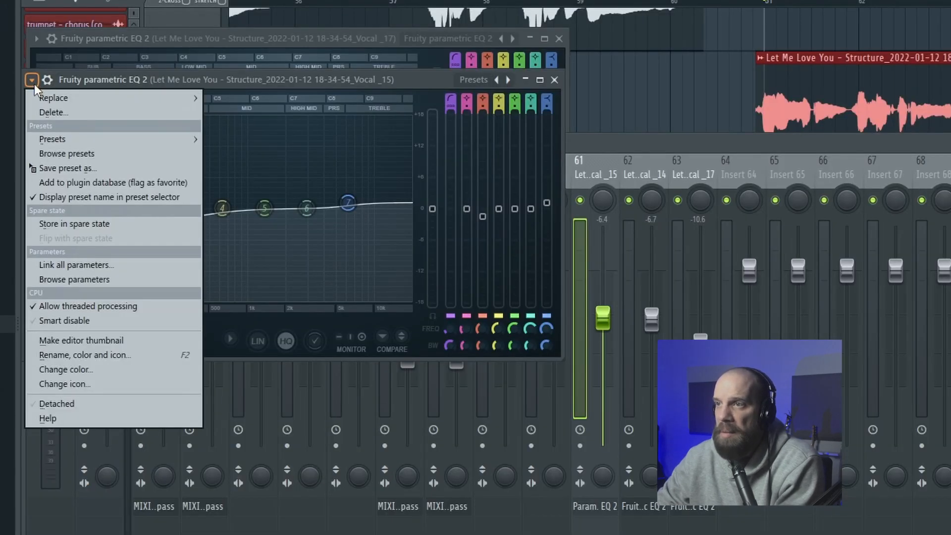
mouse_move(203, 161)
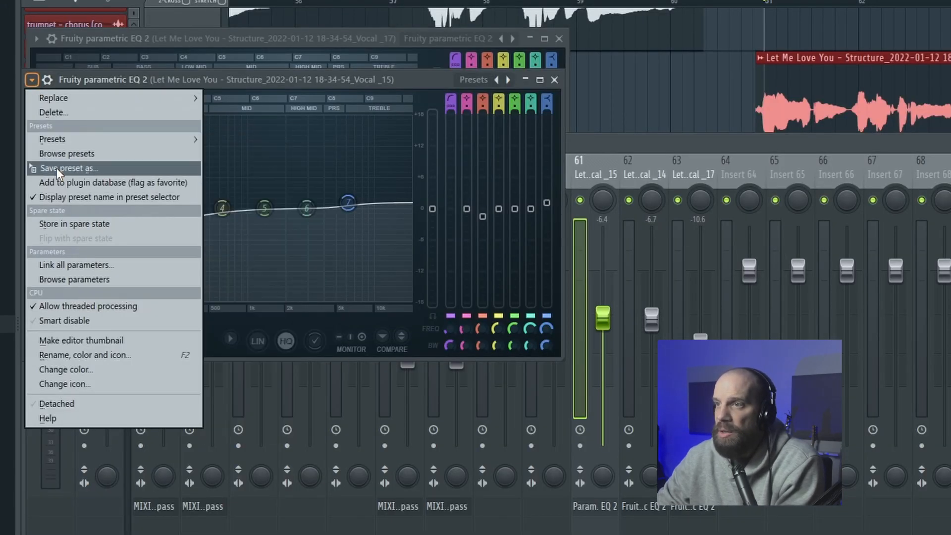
click(67, 168)
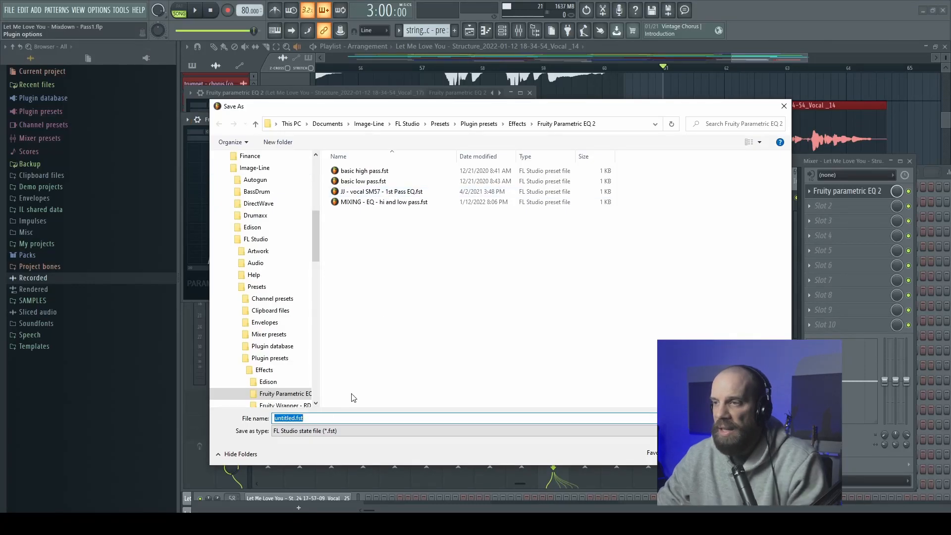
text(JJ)
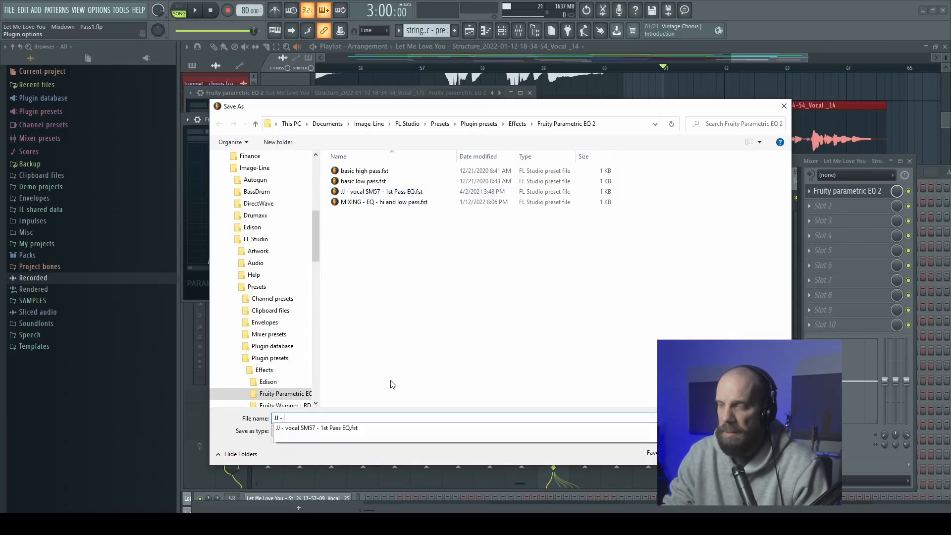
text( - Vocal MIx -)
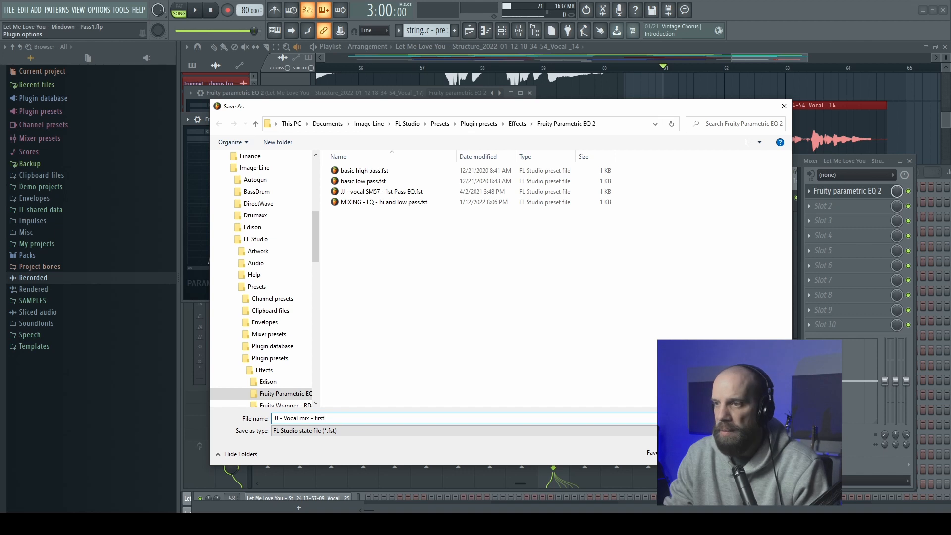
text(first pass)
key(Return)
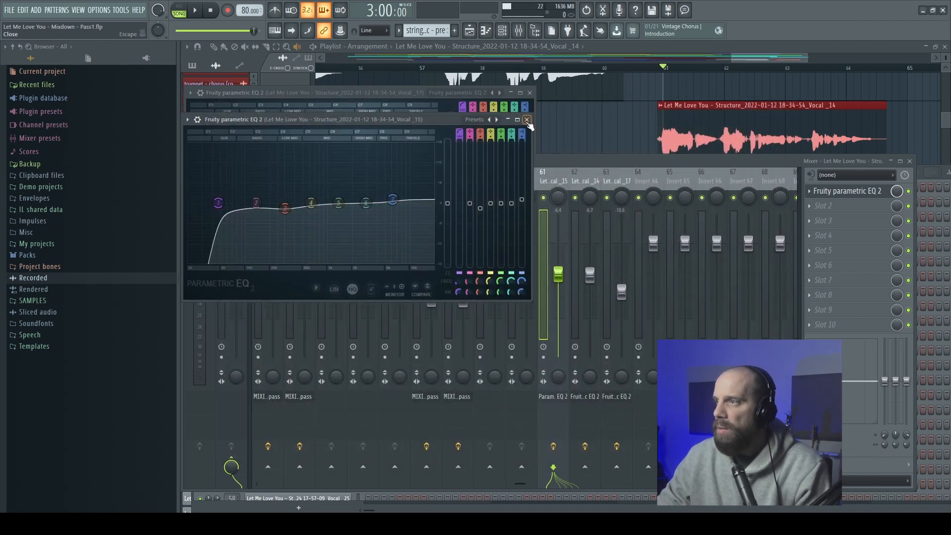
click(527, 119)
click(530, 93)
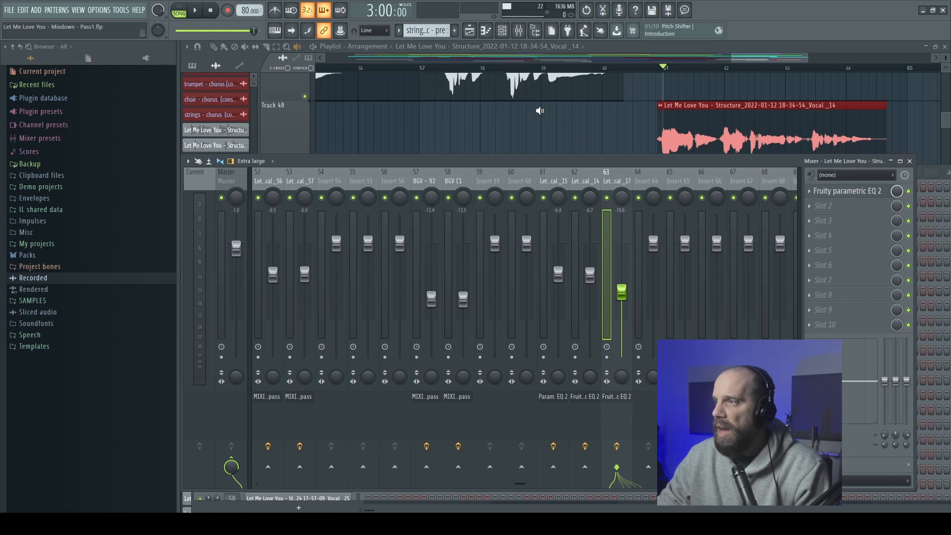
- Load Fruity Parametric EQ 2 into slot 1 of mixer Insert 66, apply the JJ - Vocal mix - first pass preset, and close it
click(702, 179)
click(827, 191)
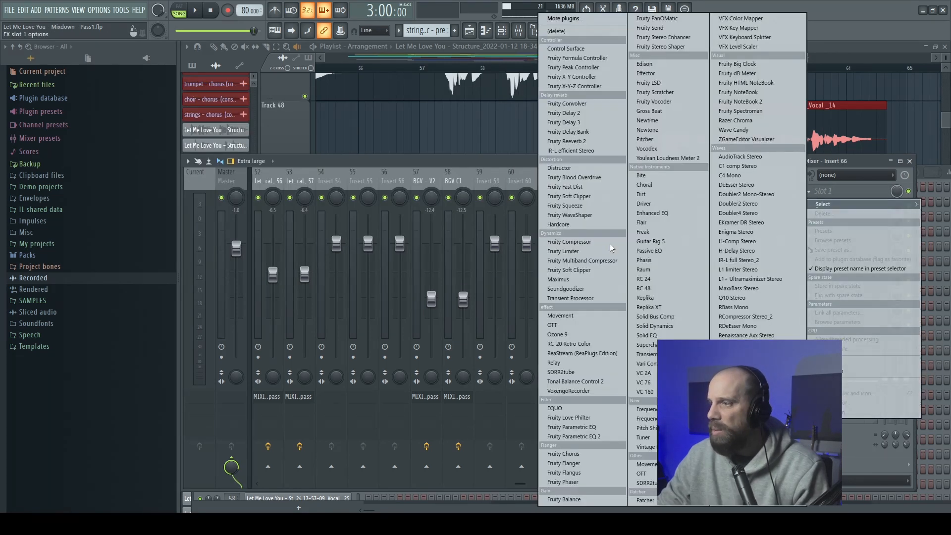
click(575, 436)
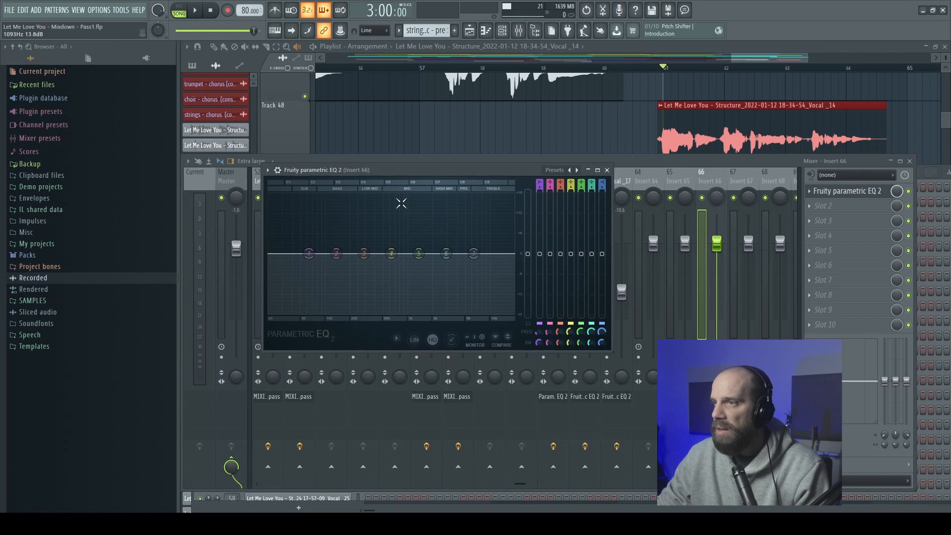
click(268, 171)
mouse_move(283, 210)
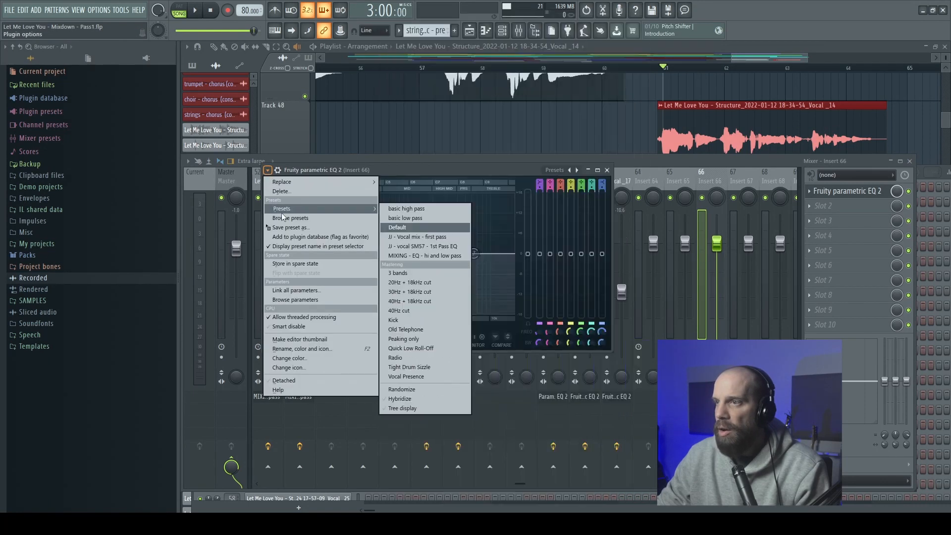
click(421, 237)
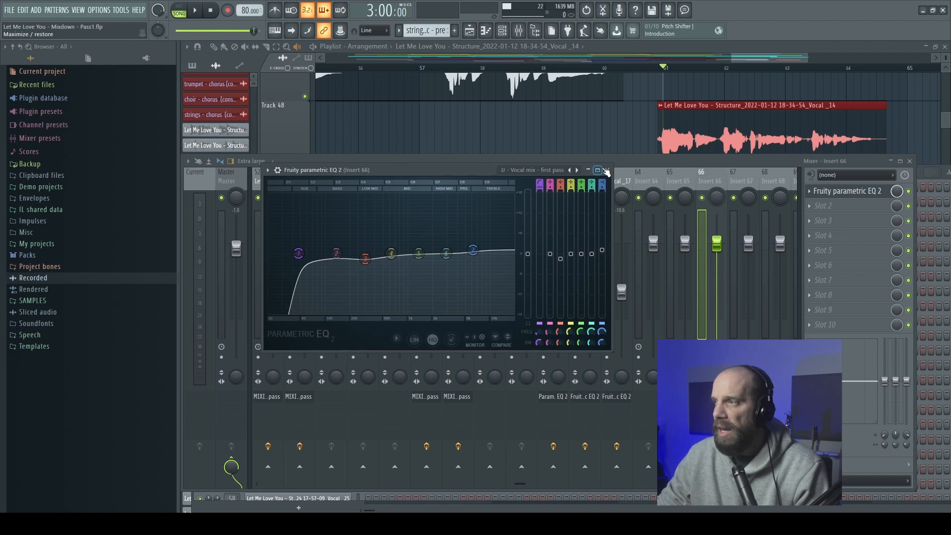
click(606, 170)
- Add the JJ - Vocal mix - first pass preset from the browser's Fruity Parametric EQ 2 presets to Insert 66, and undo the test loading
click(34, 113)
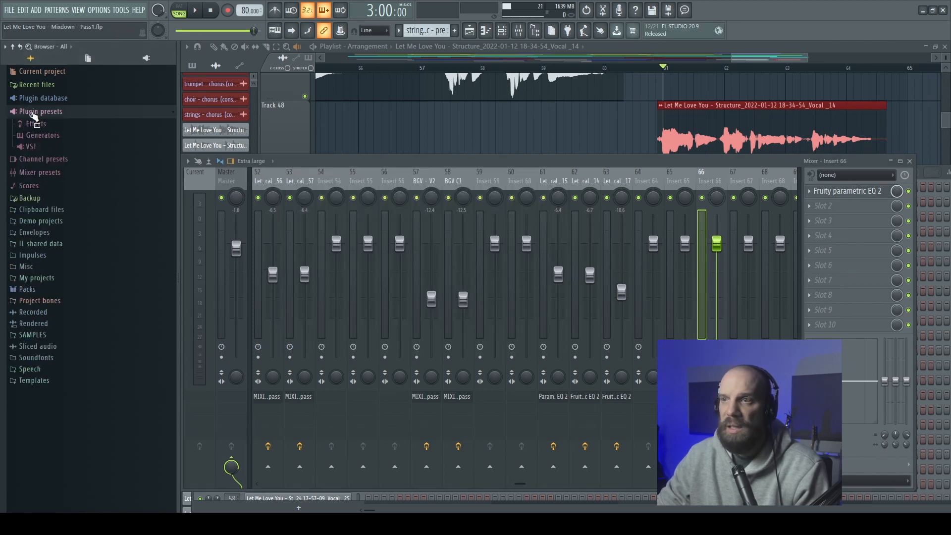
click(34, 125)
scroll(58, 250, down, 10)
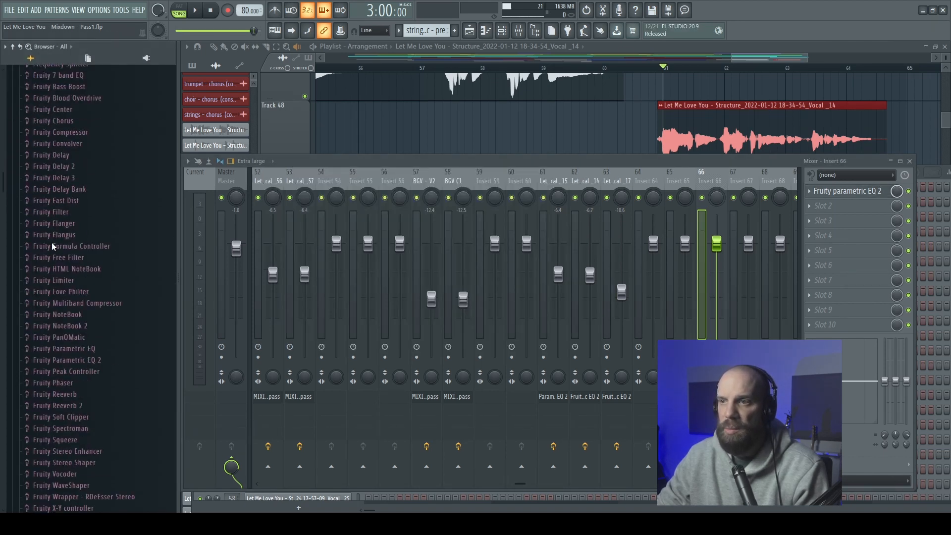
click(73, 227)
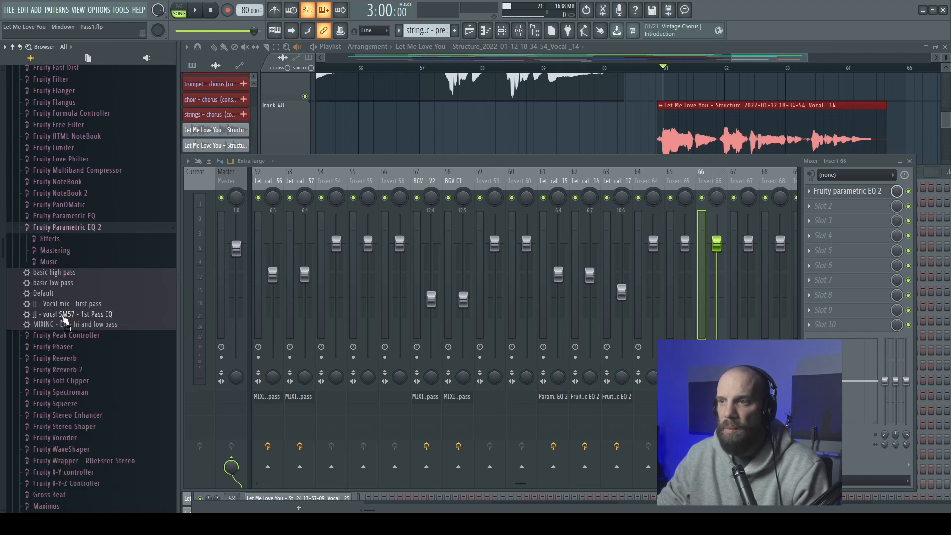
drag(63, 308, 848, 205)
key(ctrl+z)
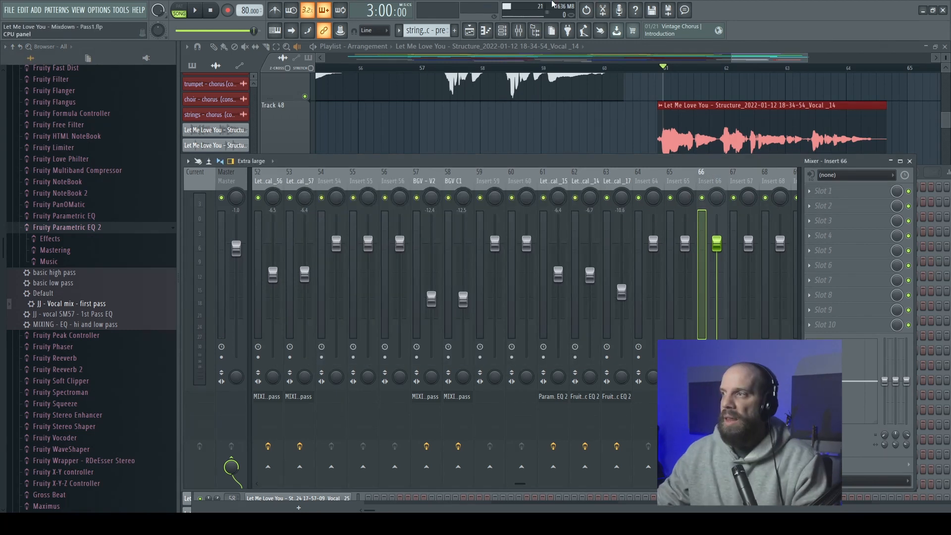
- Load Doubler2 Stereo into slot 2 of the Vocal _17 mixer track, turn off its Direct signal, and close the plugin
click(669, 53)
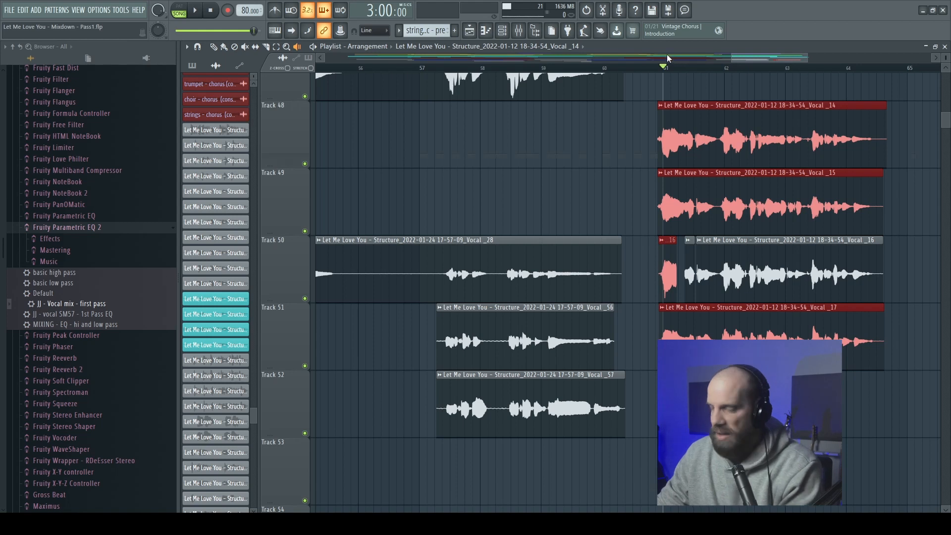
key(F9)
click(614, 186)
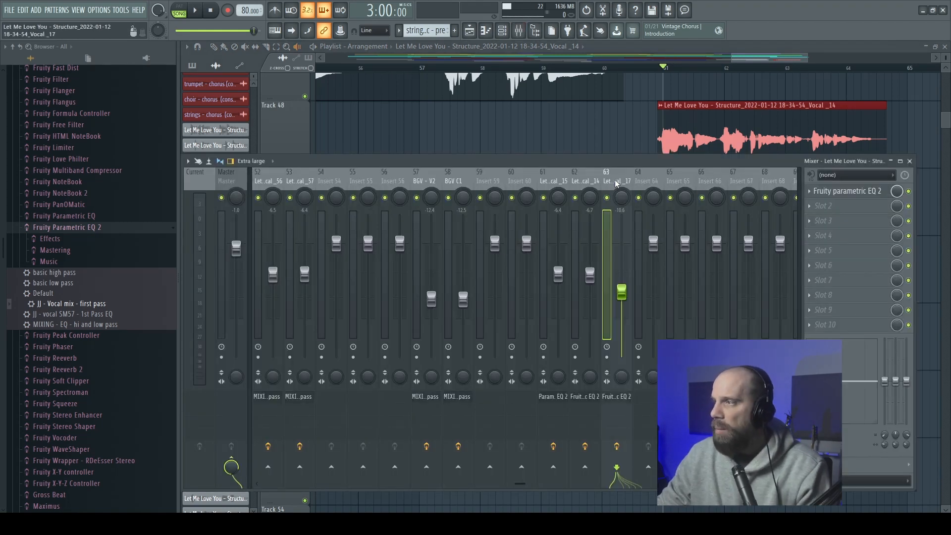
click(814, 208)
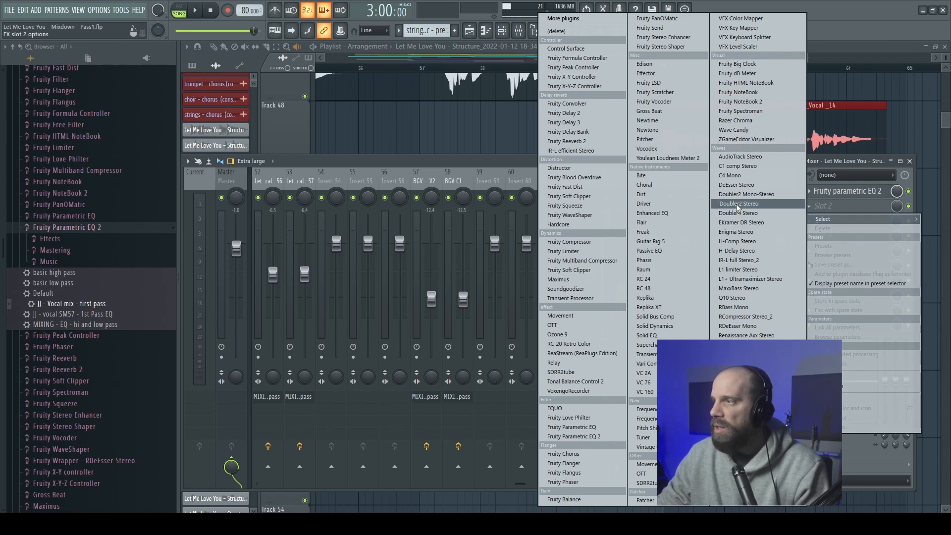
click(736, 207)
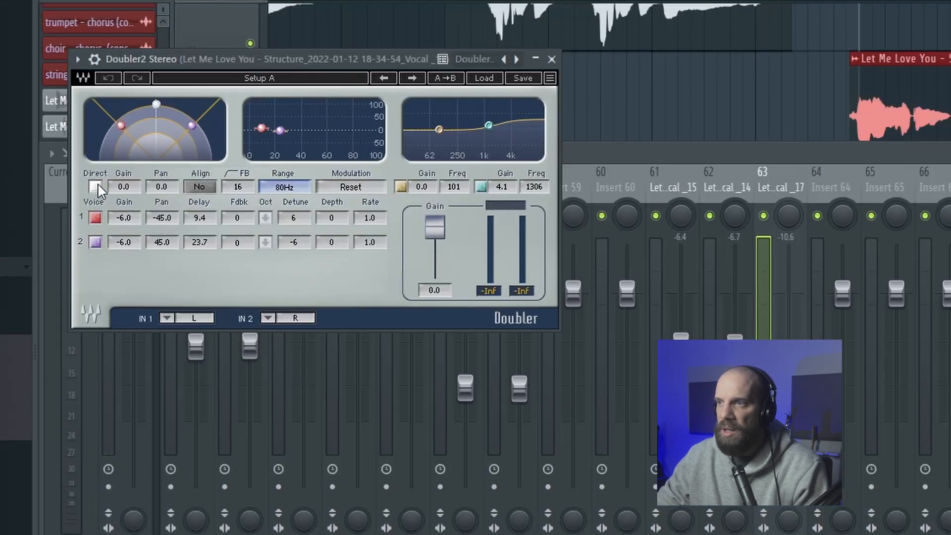
click(97, 183)
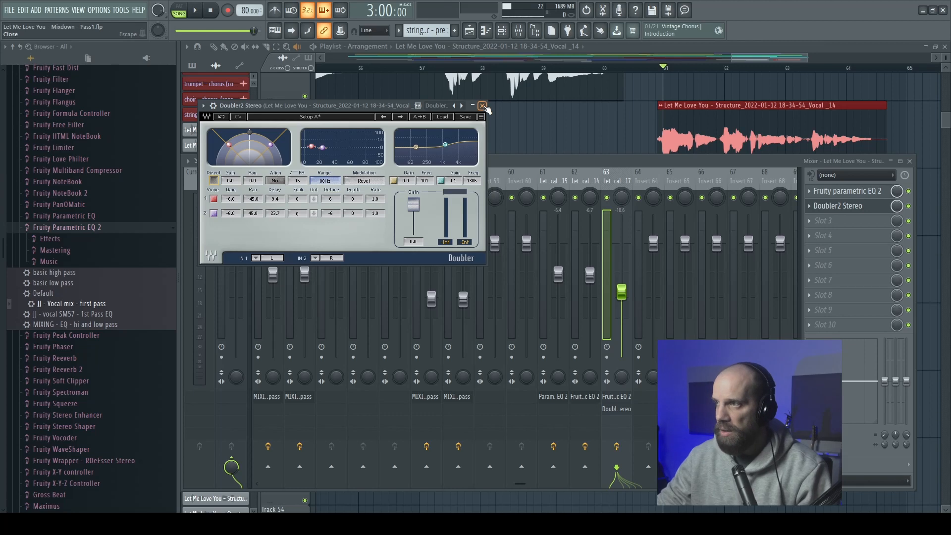
click(482, 105)
- With Vocal _14 muted and Doubler2 bypassed, play the vocals and toggle Vocal _17's mute to compare, then stop with the doubler re-enabled
click(576, 198)
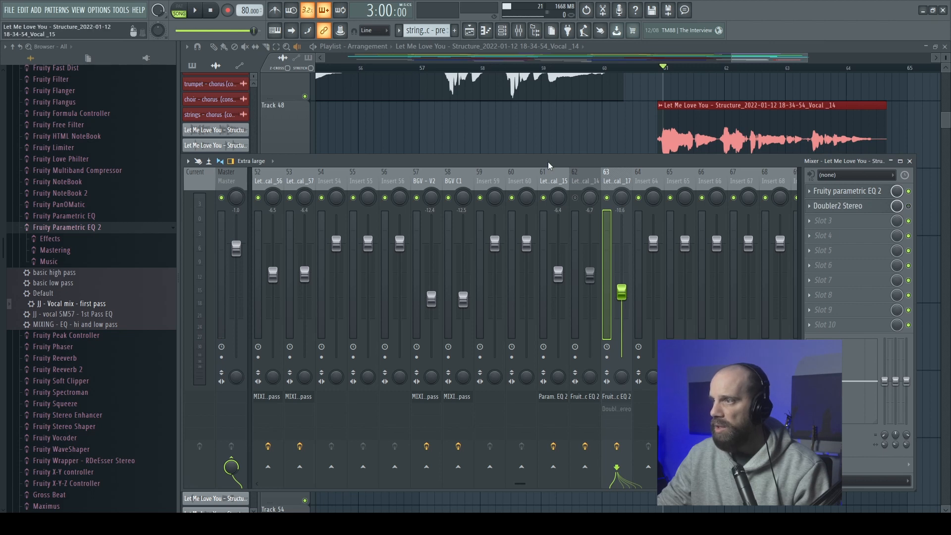
key(space)
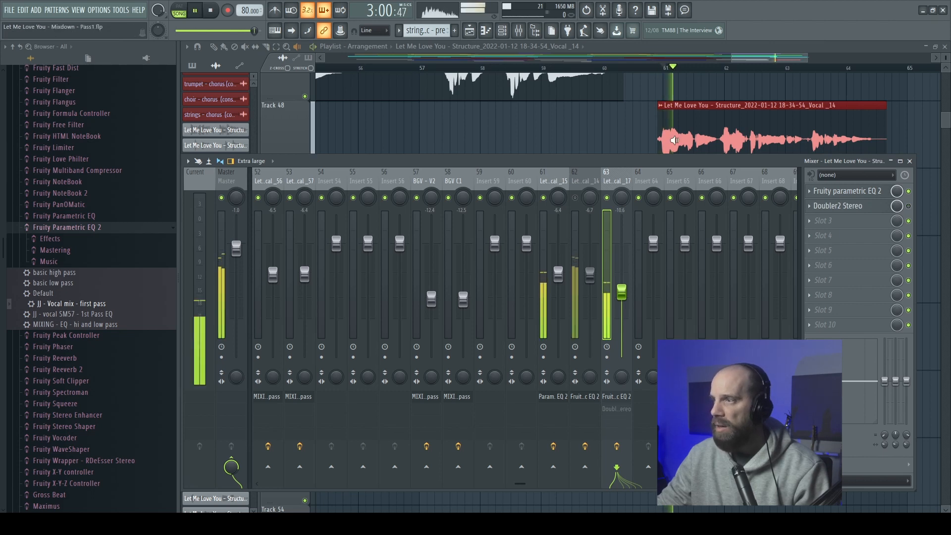
click(607, 199)
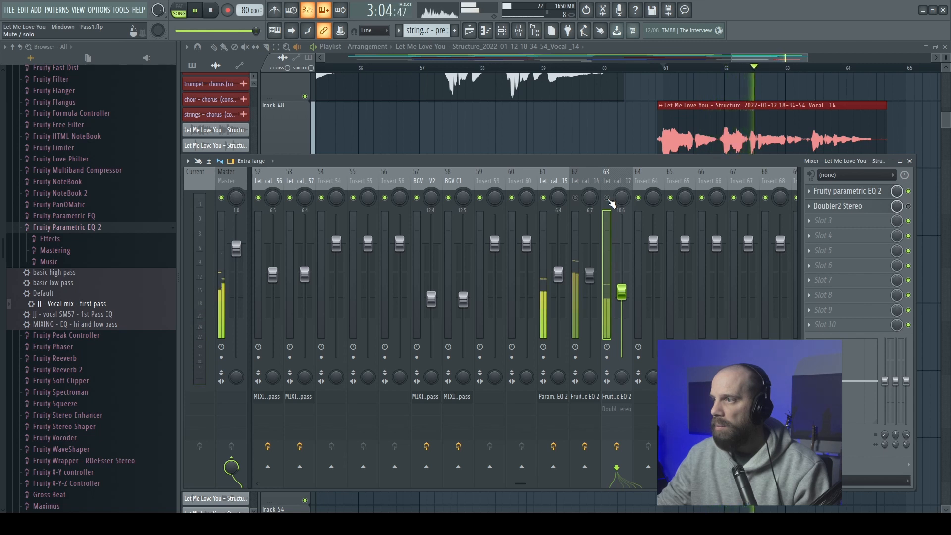
key(space)
click(607, 198)
key(space)
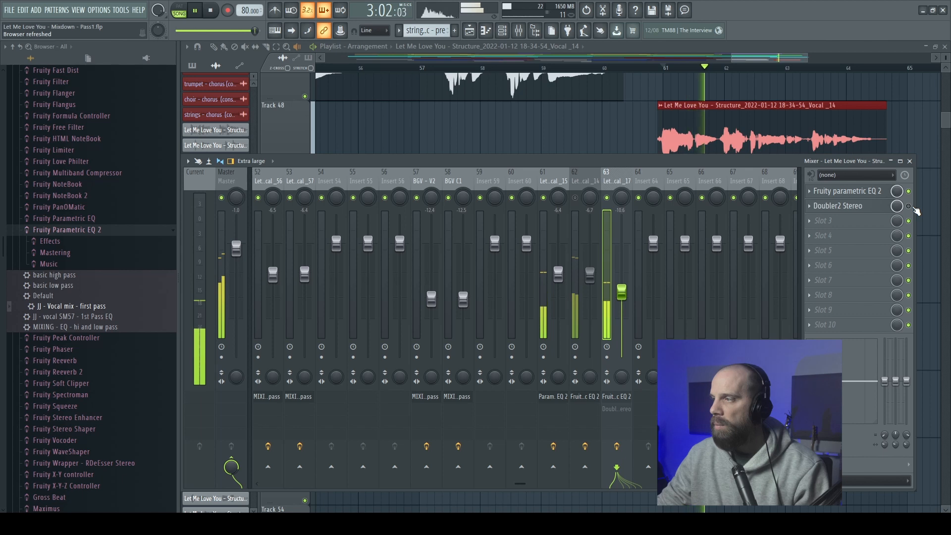
key(space)
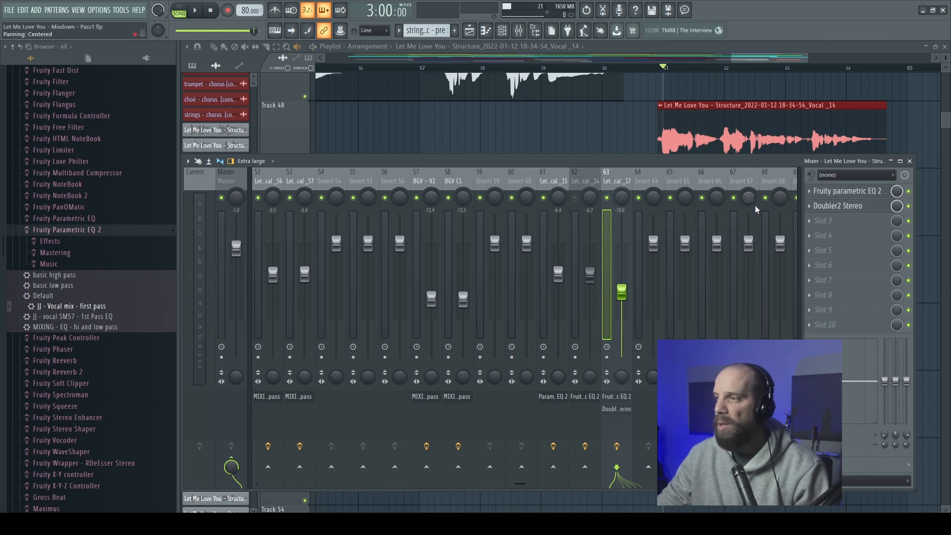
- Compare Vocal _17 with Doubler2 bypassed and enabled during playback, leave it enabled, and set the track's fader to about -8.7 dB
key(space)
mouse_move(622, 293)
mouse_down()
mouse_move(621, 275)
mouse_move(628, 281)
mouse_up()
click(908, 206)
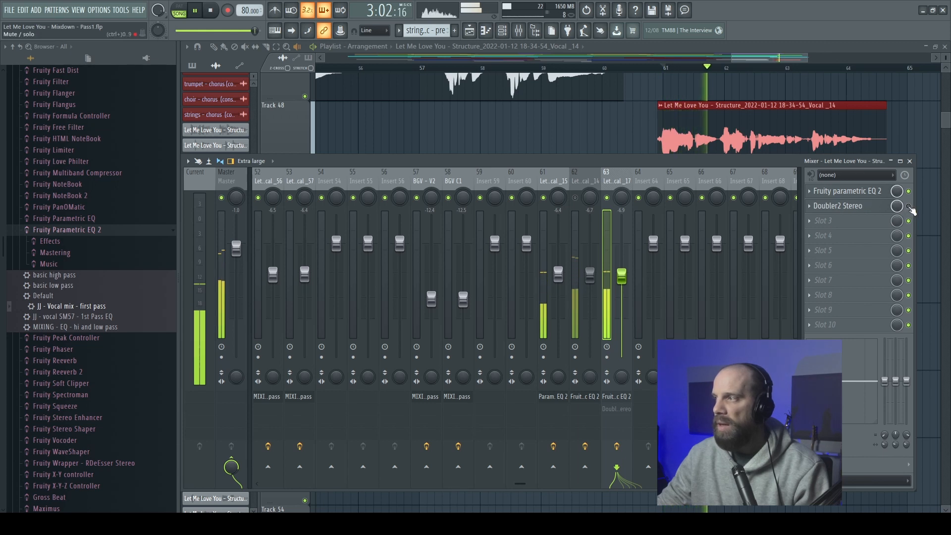
key(space)
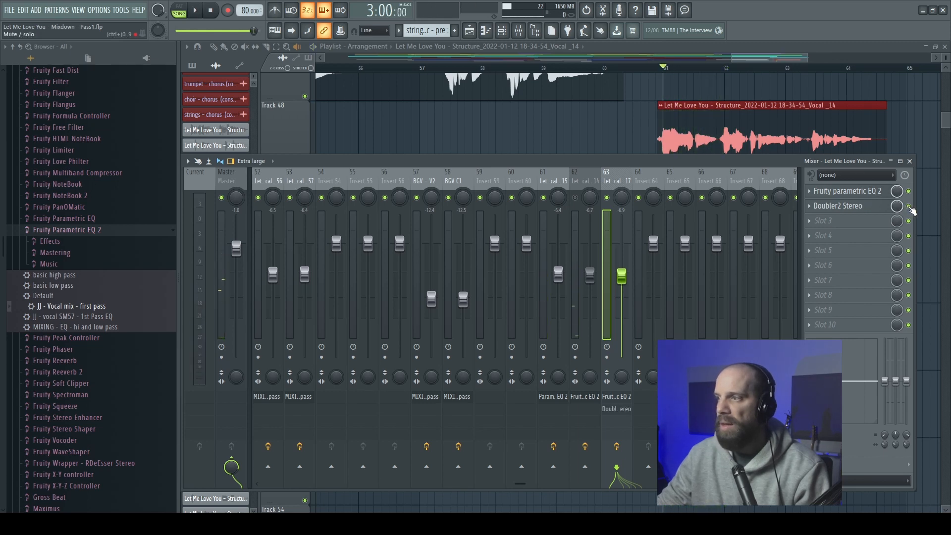
key(space)
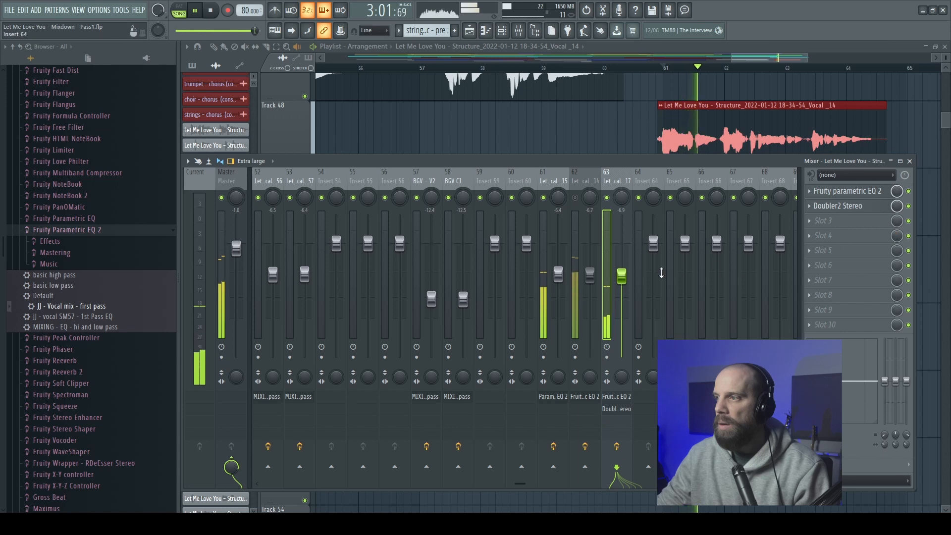
drag(622, 276, 622, 283)
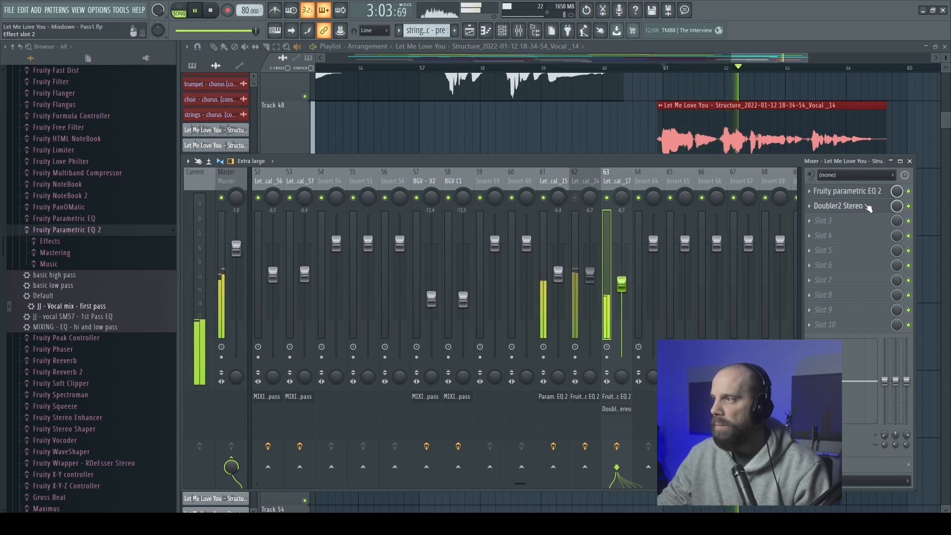
key(space)
- Unmute Vocal _14 and, during playback, lower it to about -11.8 dB and Vocal _17 to about -10.0 dB
key(space)
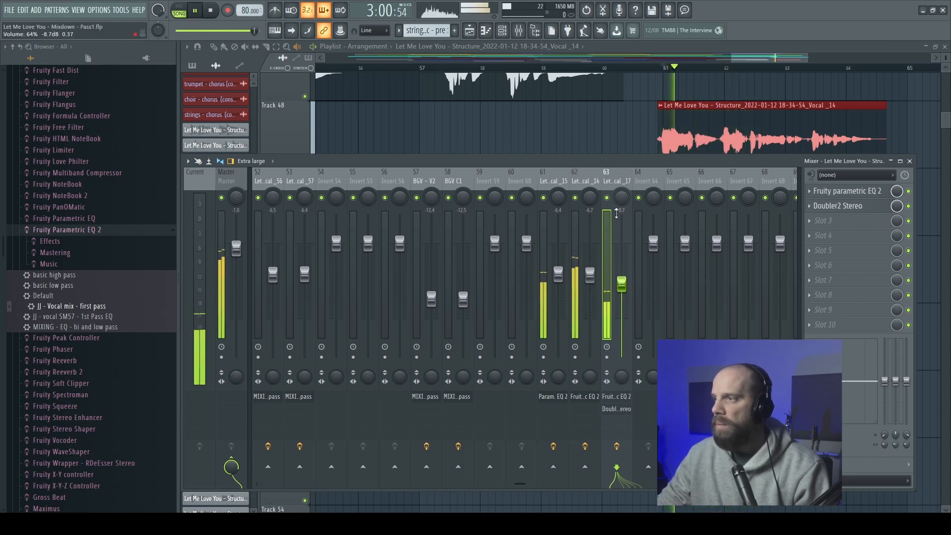
drag(589, 275, 589, 293)
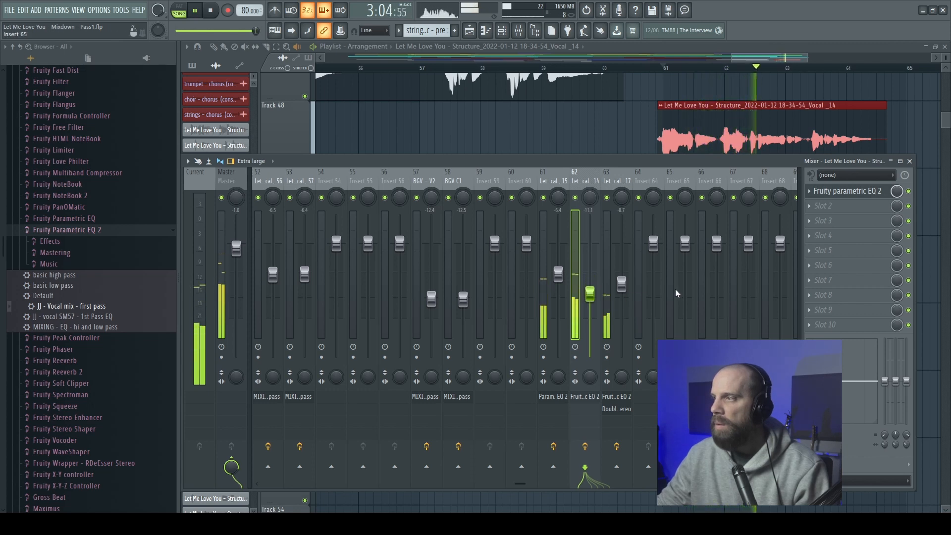
scroll(590, 293, down, 1)
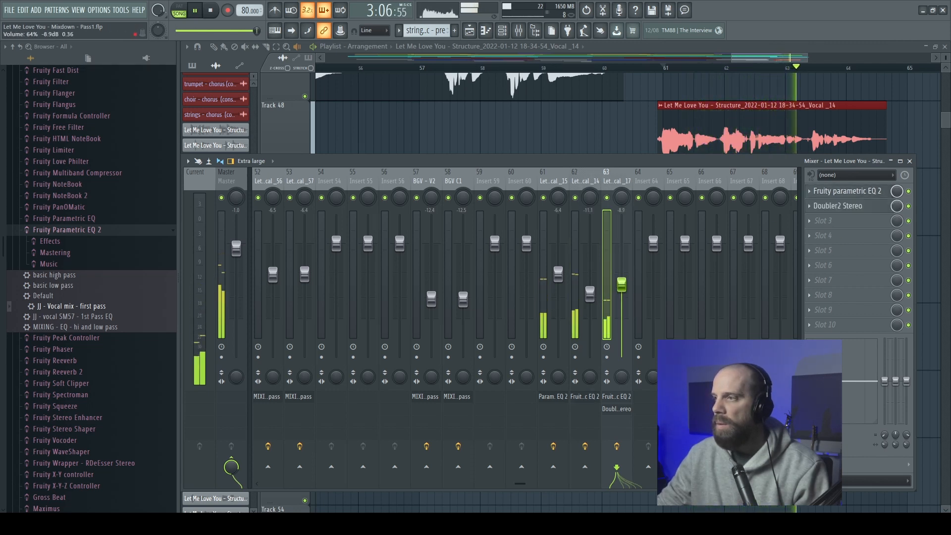
scroll(621, 284, down, 2)
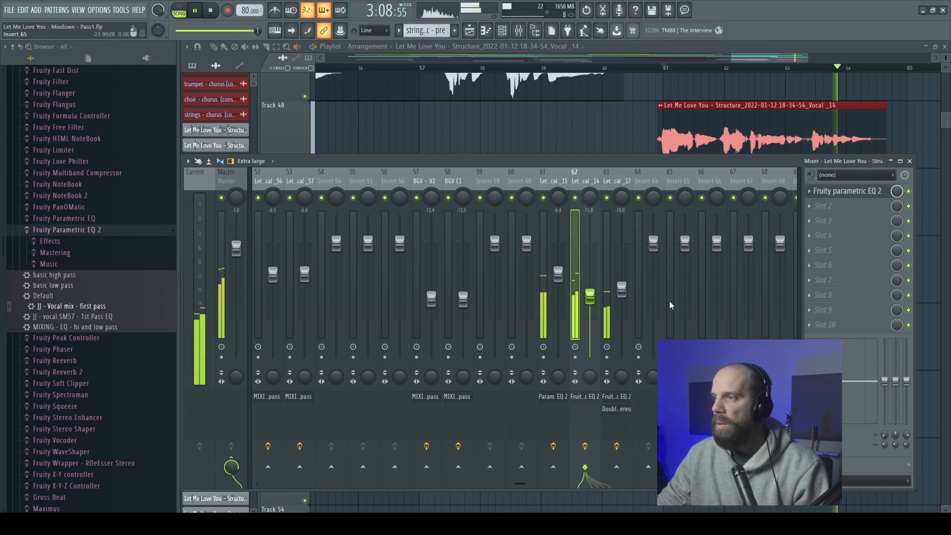
- Stop playback, go through the bass mixer tracks, and view the hi and low pass EQ on Bass Track, closing it again
key(space)
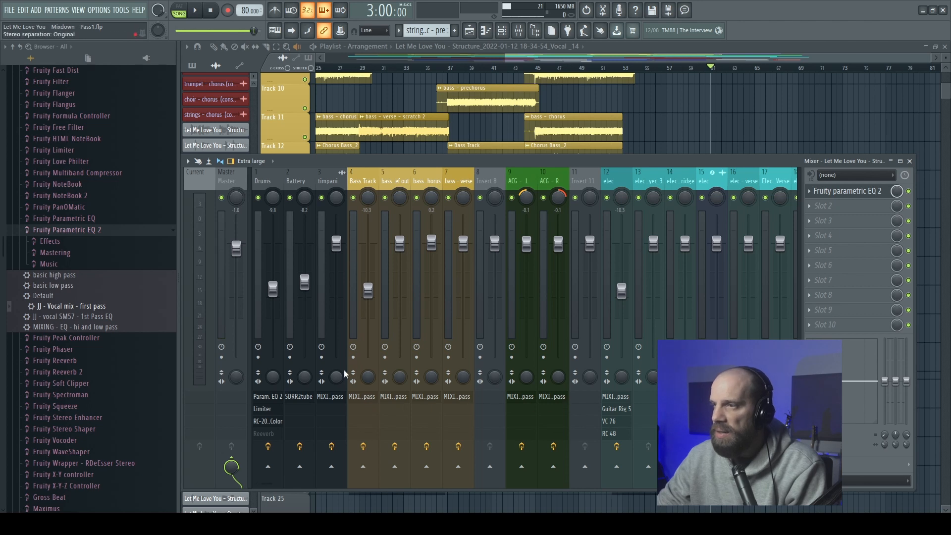
click(364, 182)
key(Right)
key(Right)
key(Right)
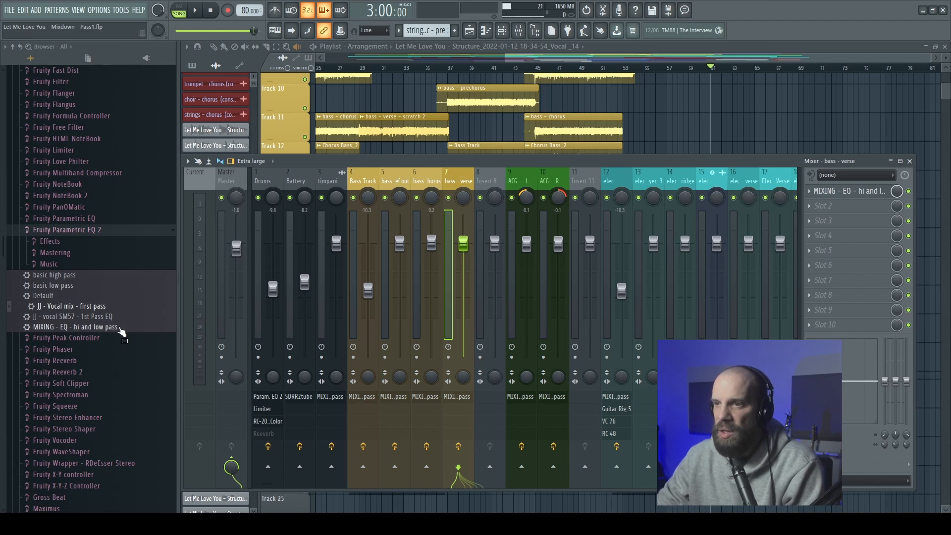
click(364, 400)
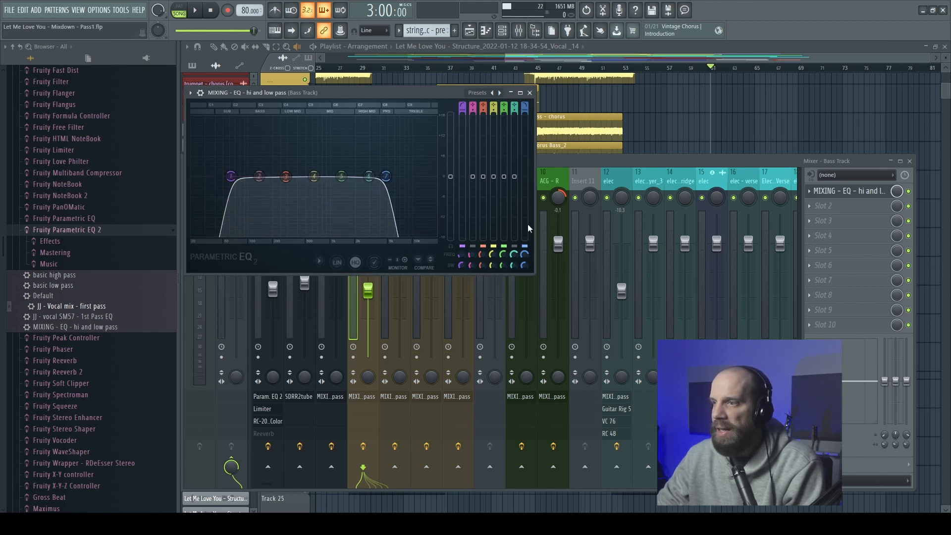
click(529, 93)
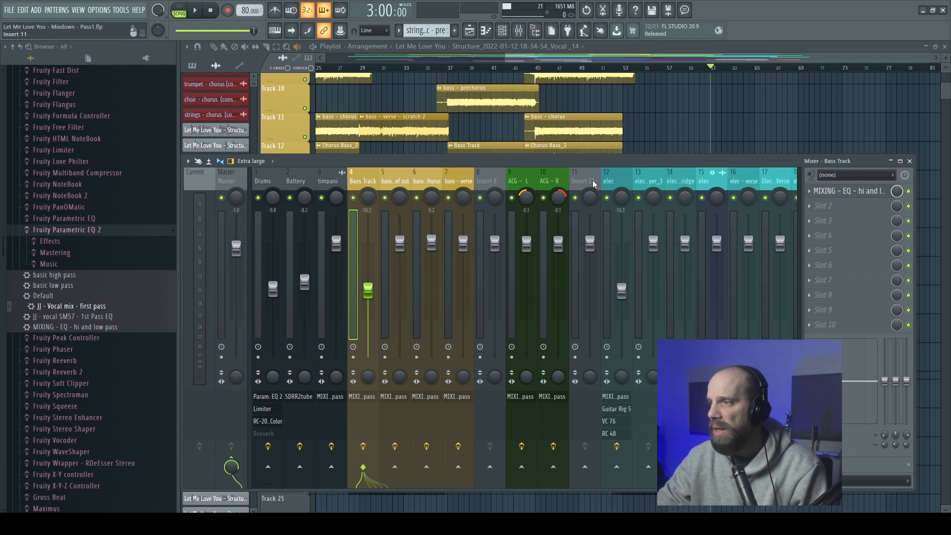
- Examine the hi and low pass EQ curves on the ACG - L and choir mixer tracks, closing each plugin after viewing
click(520, 397)
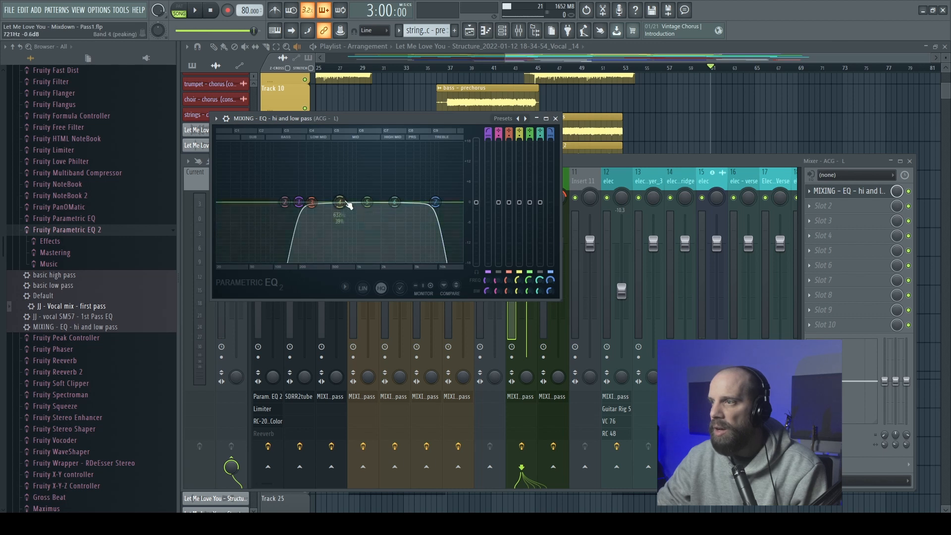
click(556, 119)
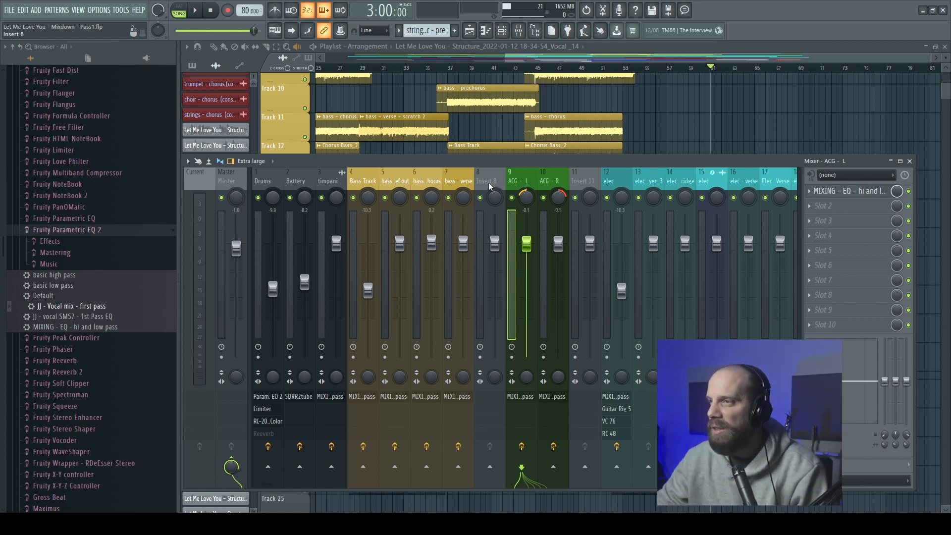
scroll(491, 185, down, 7)
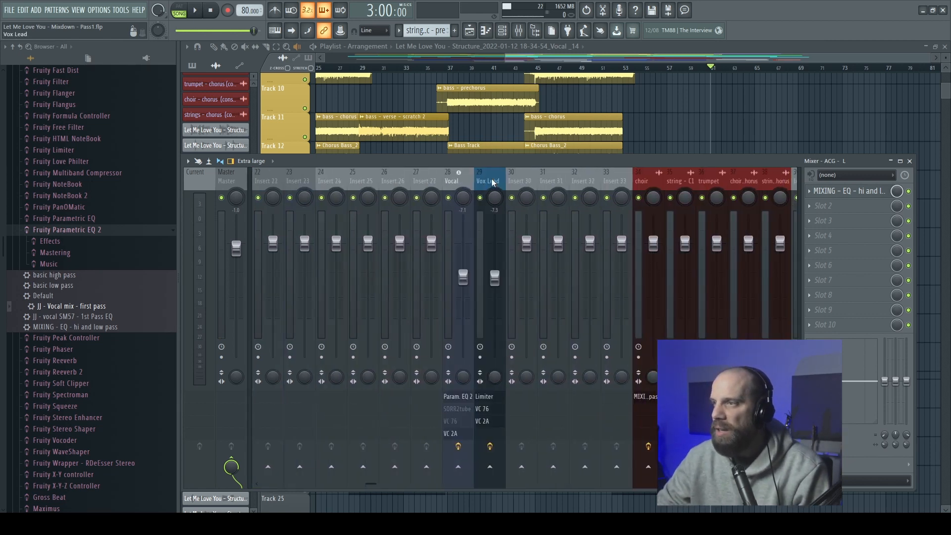
scroll(396, 187, down, 2)
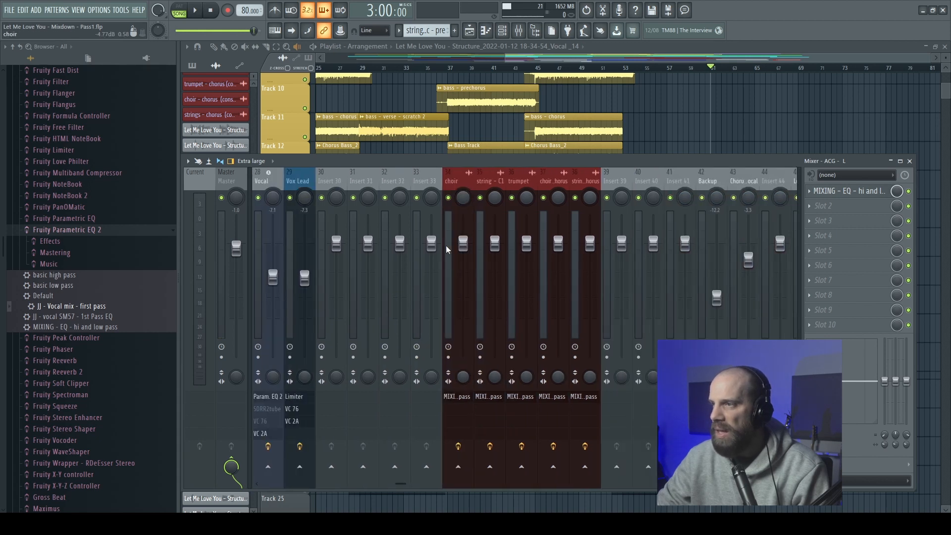
click(453, 185)
click(456, 396)
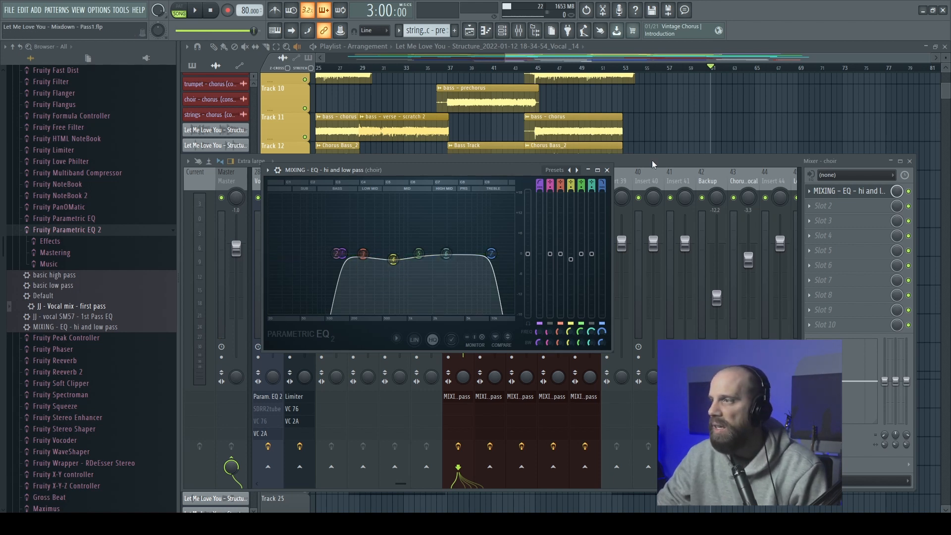
click(607, 170)
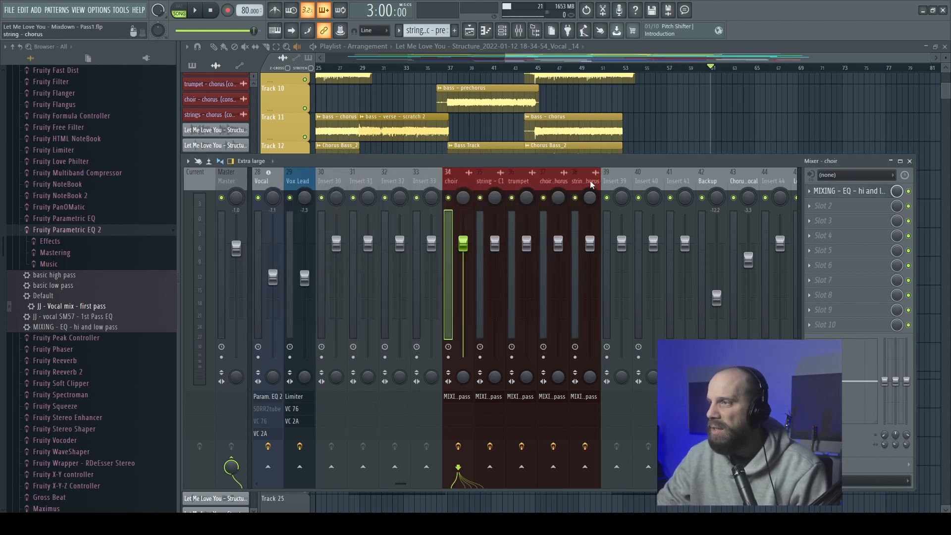
- Examine the hi and low pass EQ curves on the string - chorus and choir - chorus mixer tracks, closing each plugin
click(592, 184)
click(827, 192)
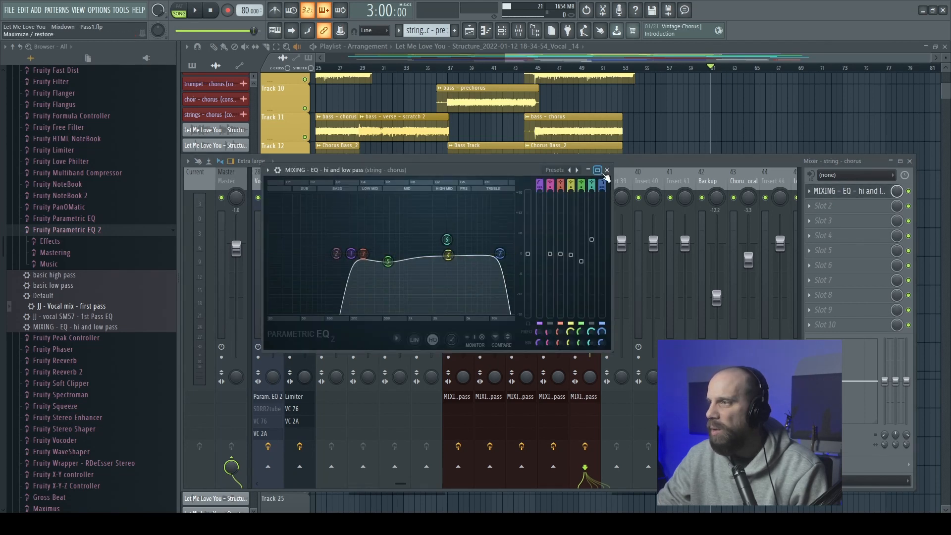
click(606, 171)
click(554, 185)
click(828, 192)
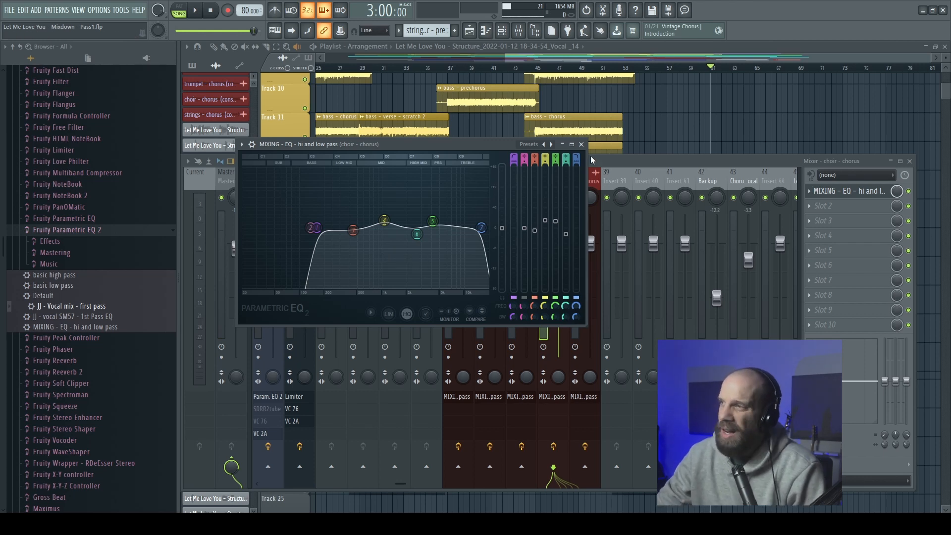
click(582, 144)
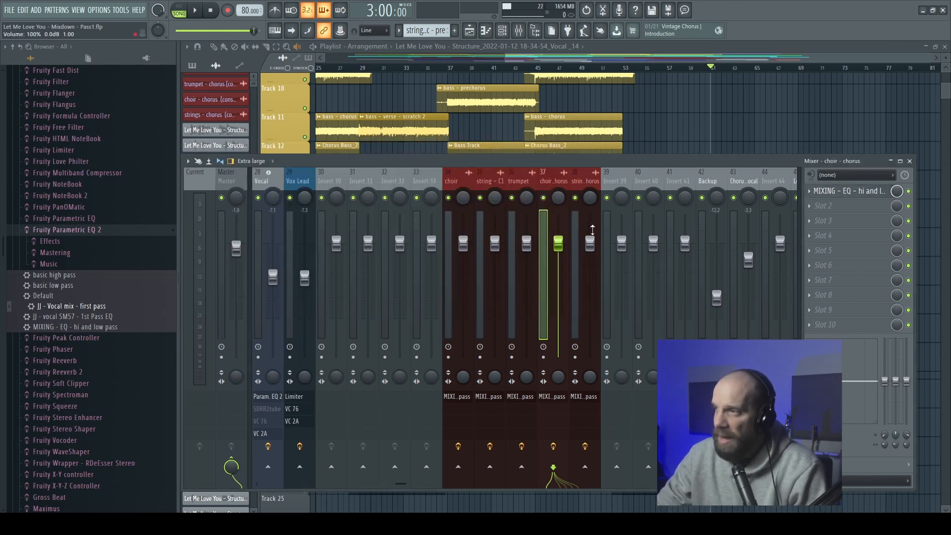
scroll(516, 177, down, 3)
scroll(516, 176, up, 3)
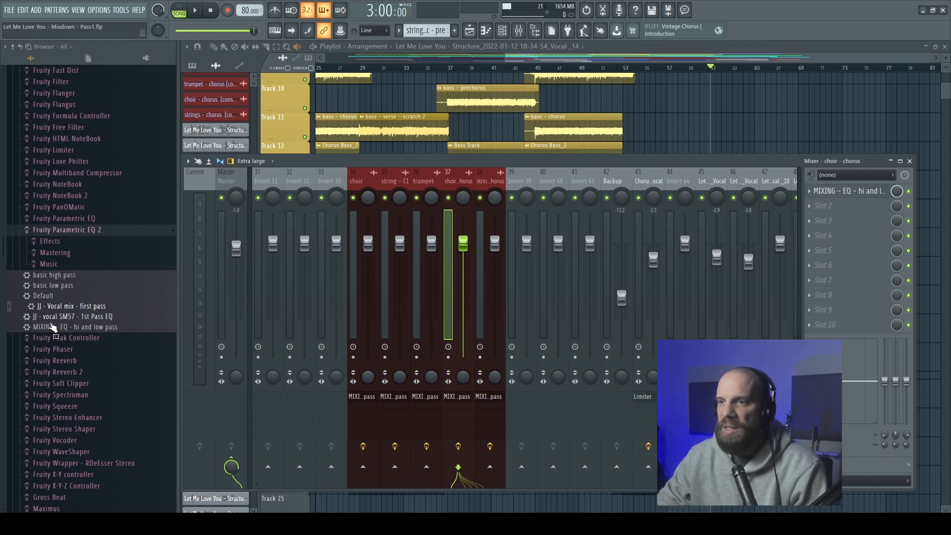
scroll(476, 178, up, 10)
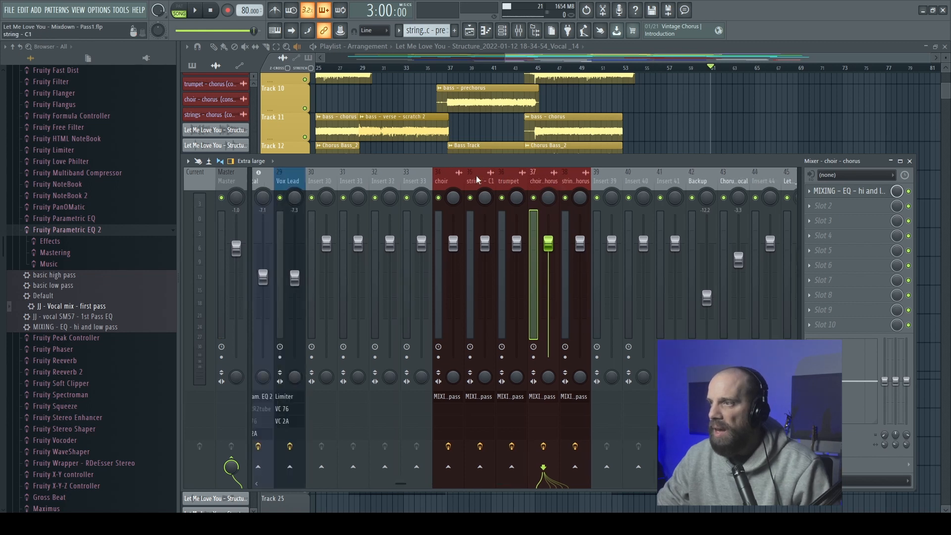
scroll(477, 178, down, 3)
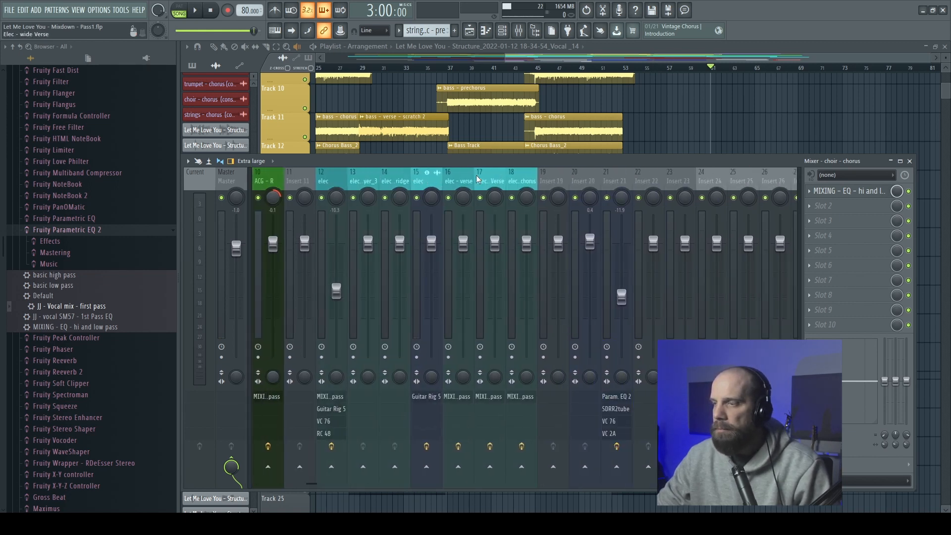
scroll(477, 178, up, 9)
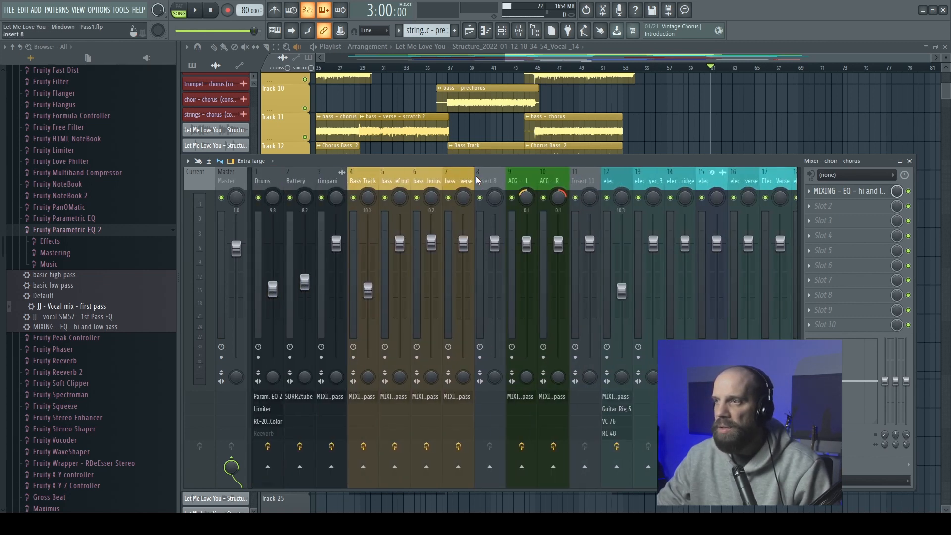